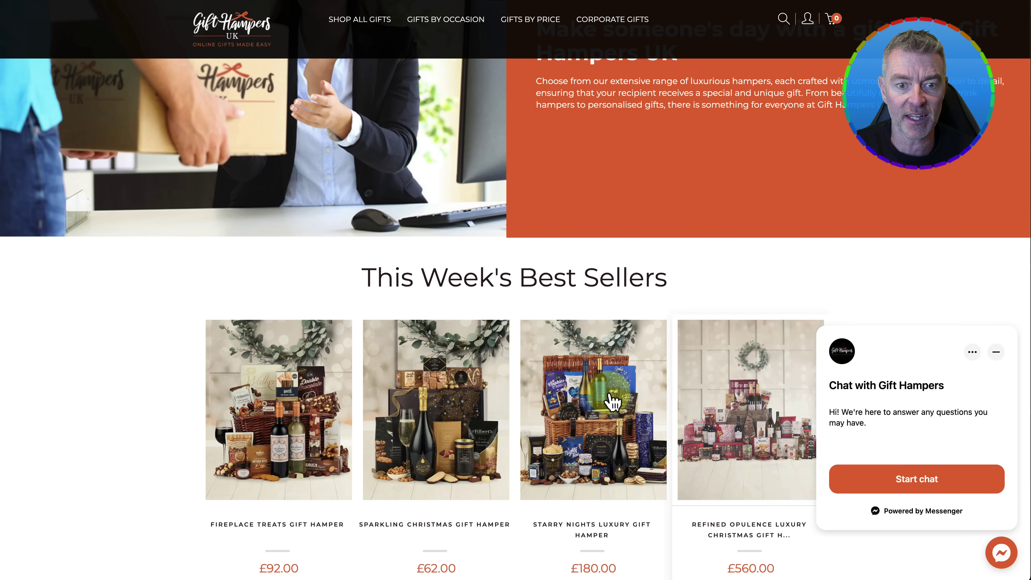
- Create a new public bot named "Gift Hampers UK"
scroll(495, 353, "up", 15)
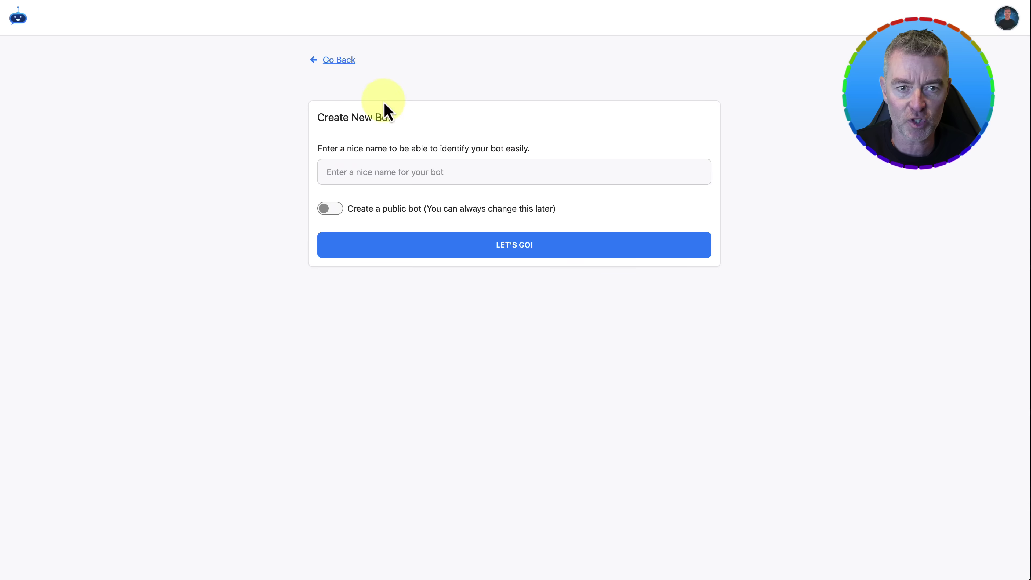
left_click(227, 302)
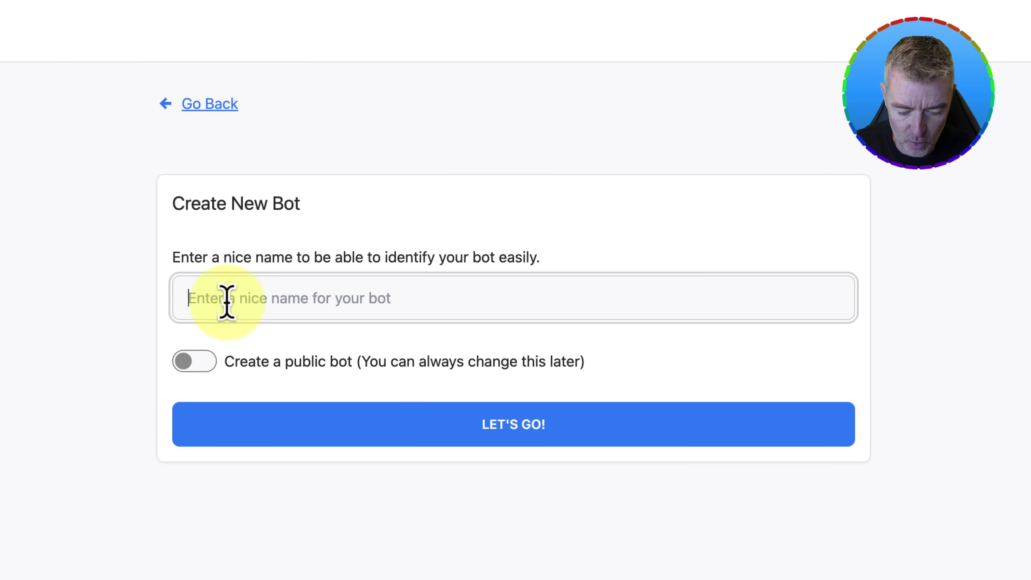
type("Gift Hampers UK")
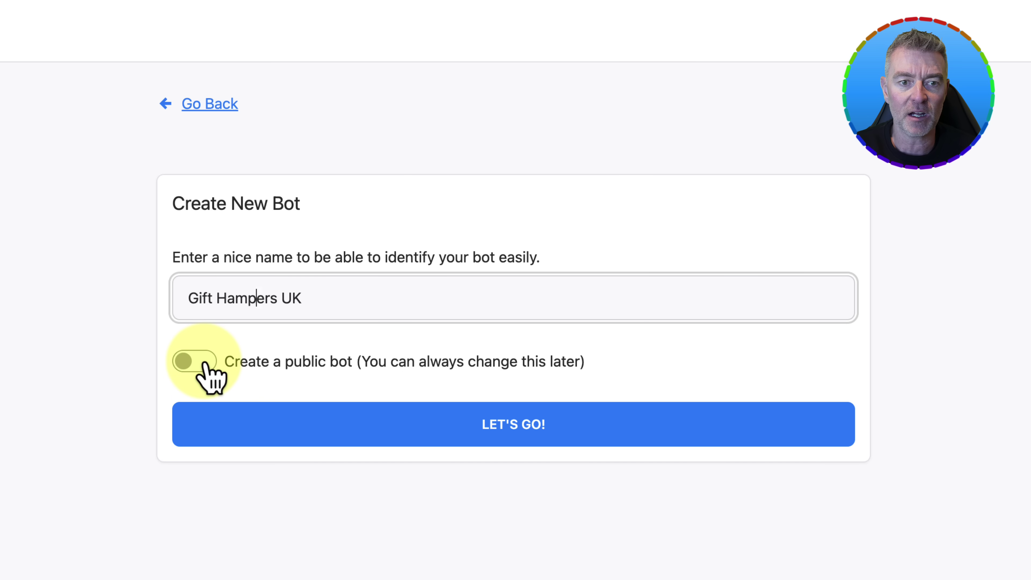
left_click(207, 364)
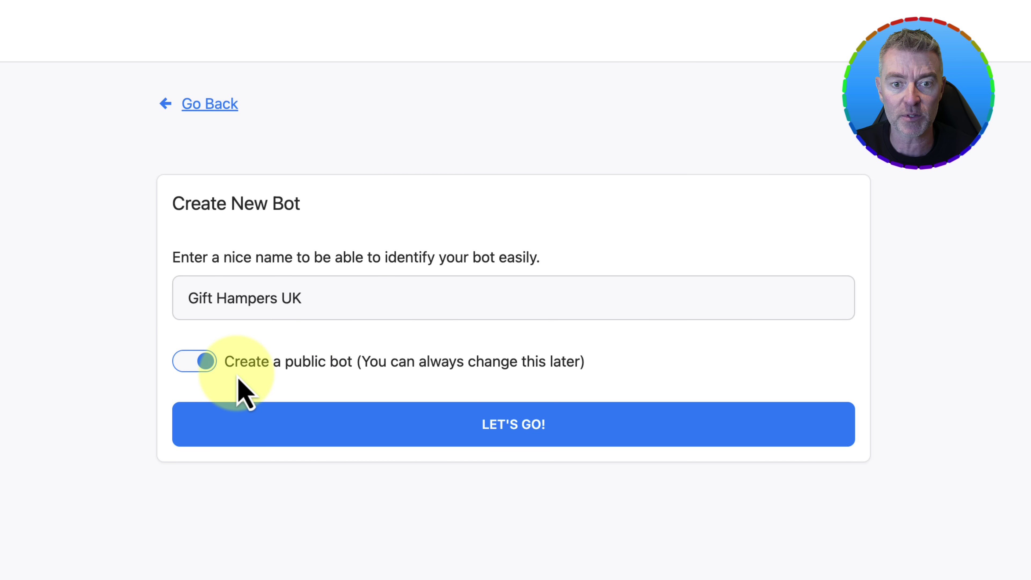
left_click(504, 430)
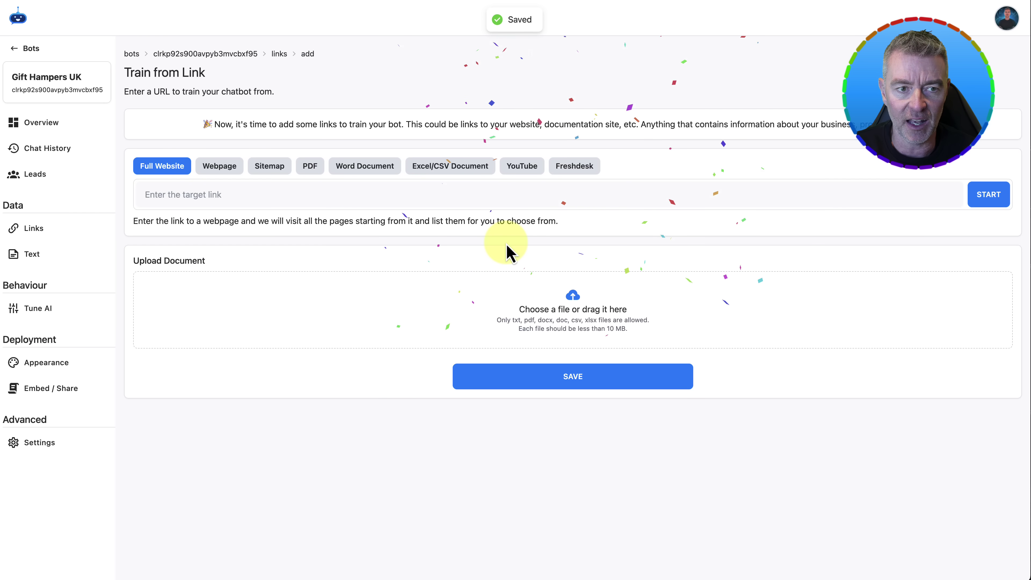
- Review the other training source types for the bot, from Webpage and Sitemap through PDF, Word, Excel/CSV and YouTube to Freshdesk
left_click(210, 173)
left_click(268, 170)
left_click(308, 173)
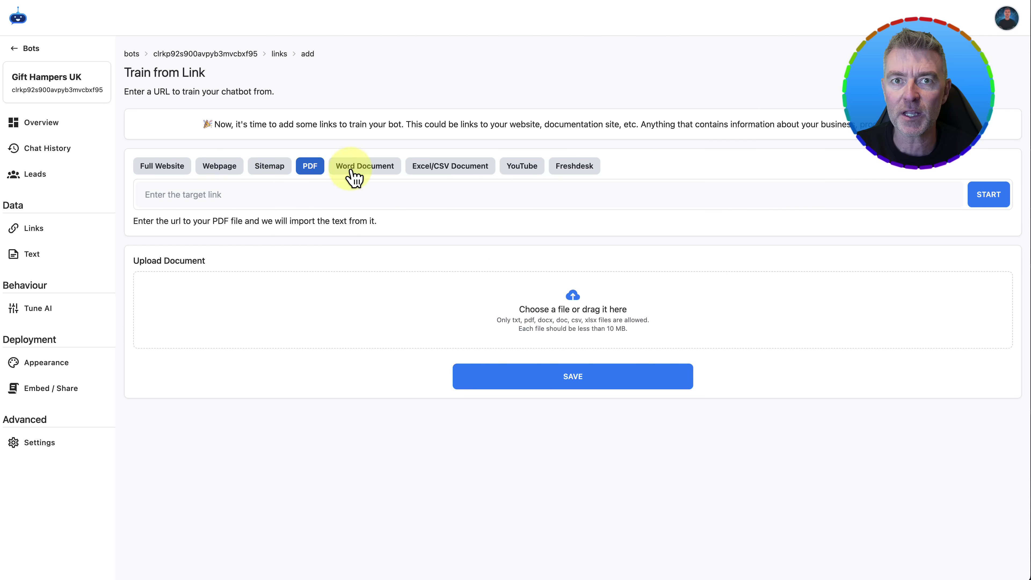
left_click(357, 174)
left_click(426, 174)
left_click(512, 172)
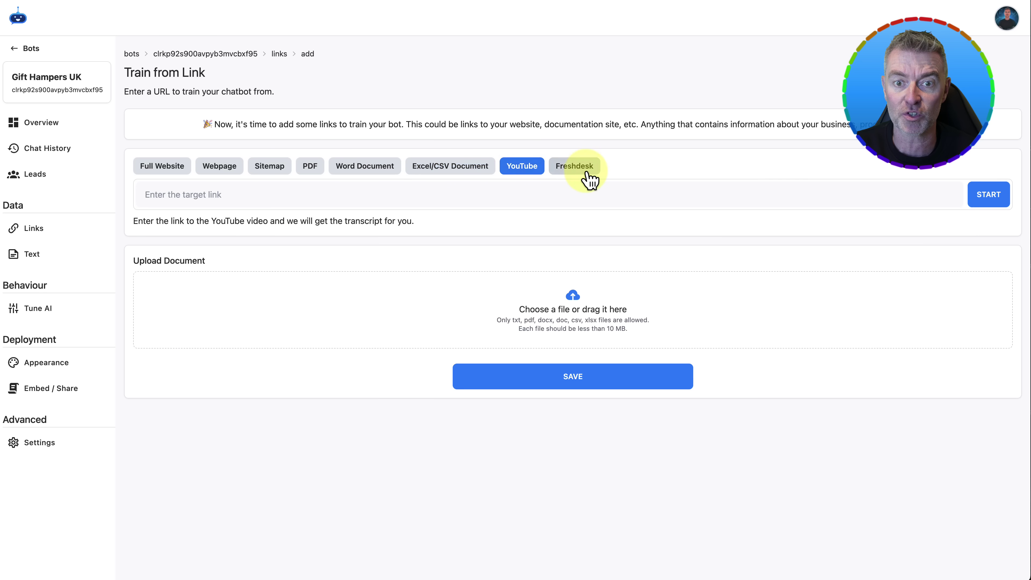
left_click(587, 174)
left_click(163, 168)
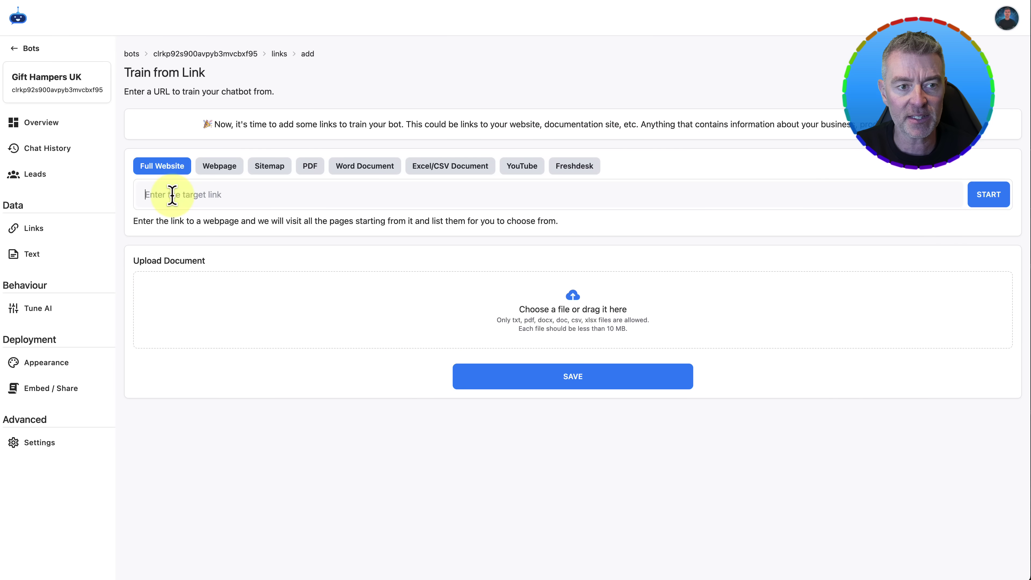
type("https://www.gifthampersuk.co.uk/")
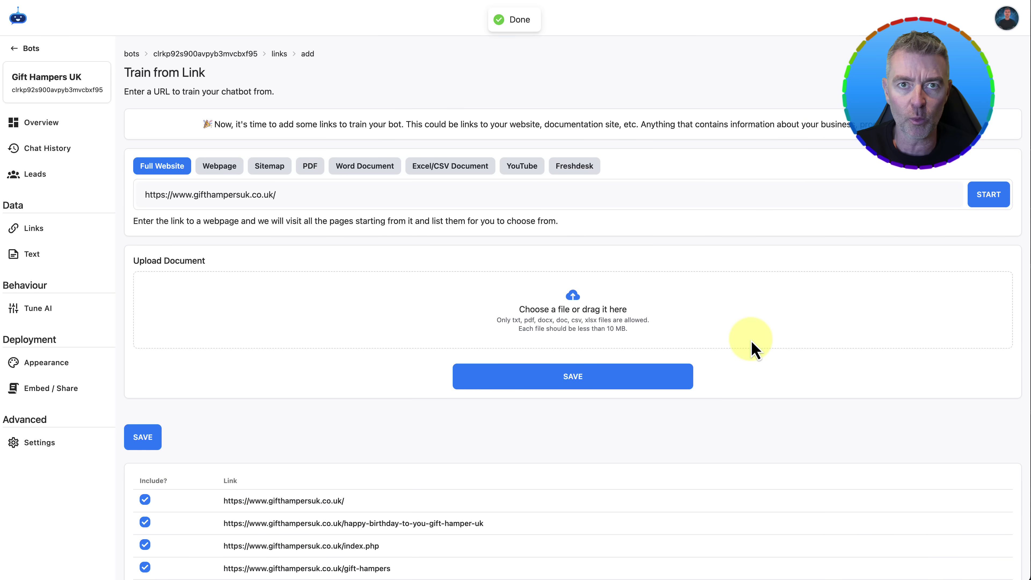
scroll(751, 340, "down", 15)
scroll(750, 340, "down", 20)
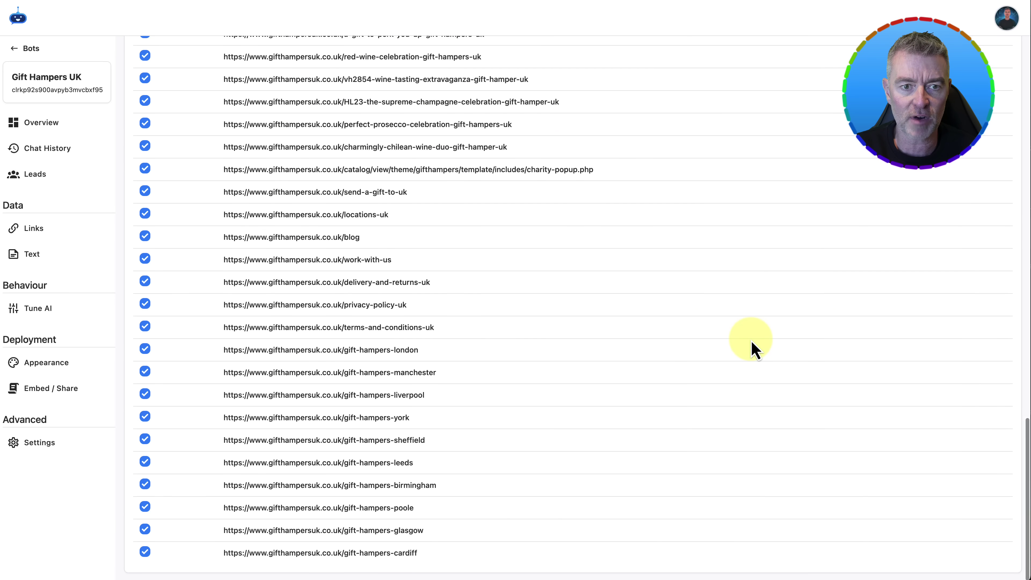
scroll(299, 168, "up", 8)
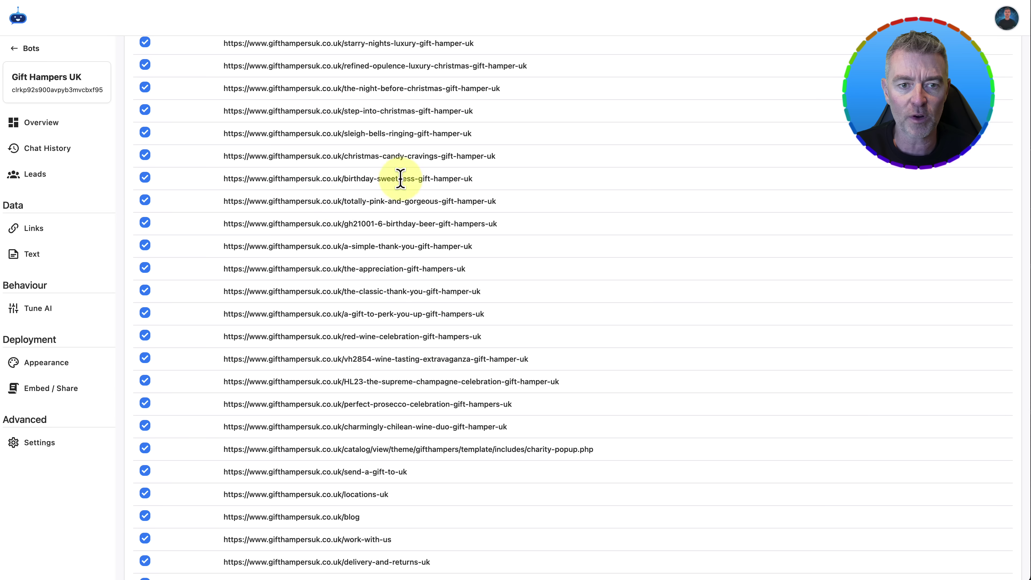
scroll(384, 172, "up", 10)
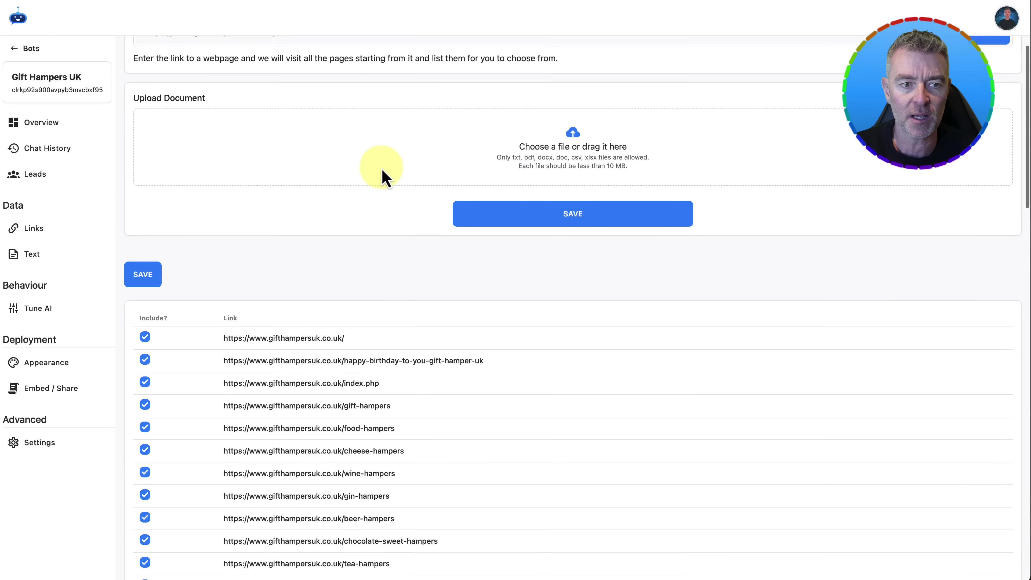
scroll(382, 169, "up", 1)
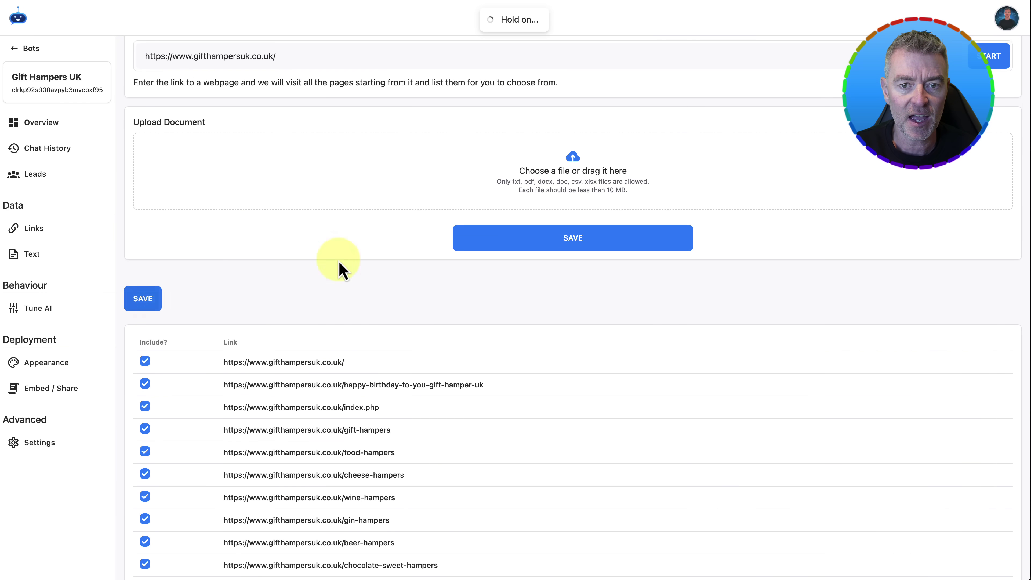
scroll(383, 353, "up", 5)
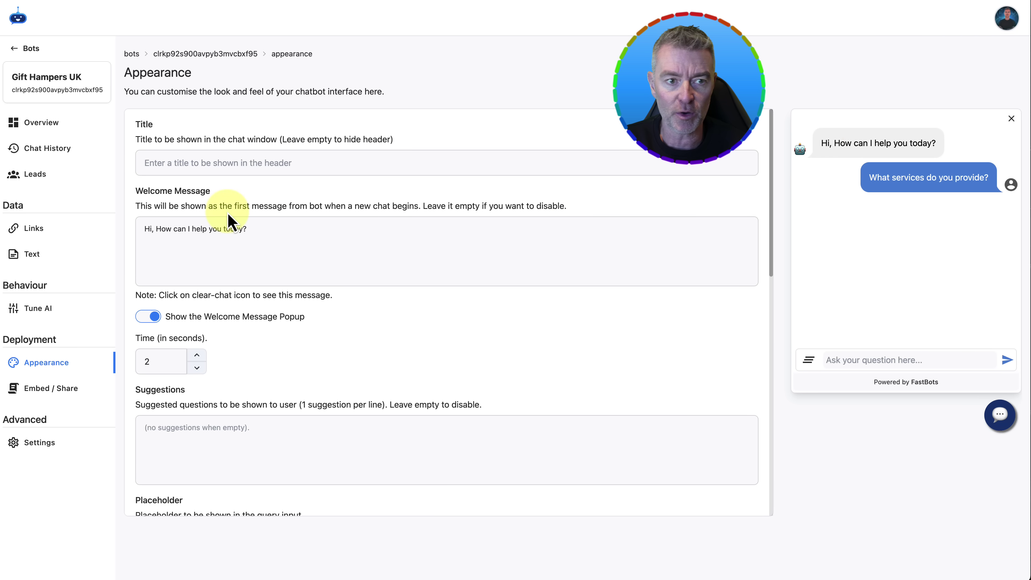
- Set the chat window title to "Gift Hampers UK" in the bot's appearance settings
left_click(182, 164)
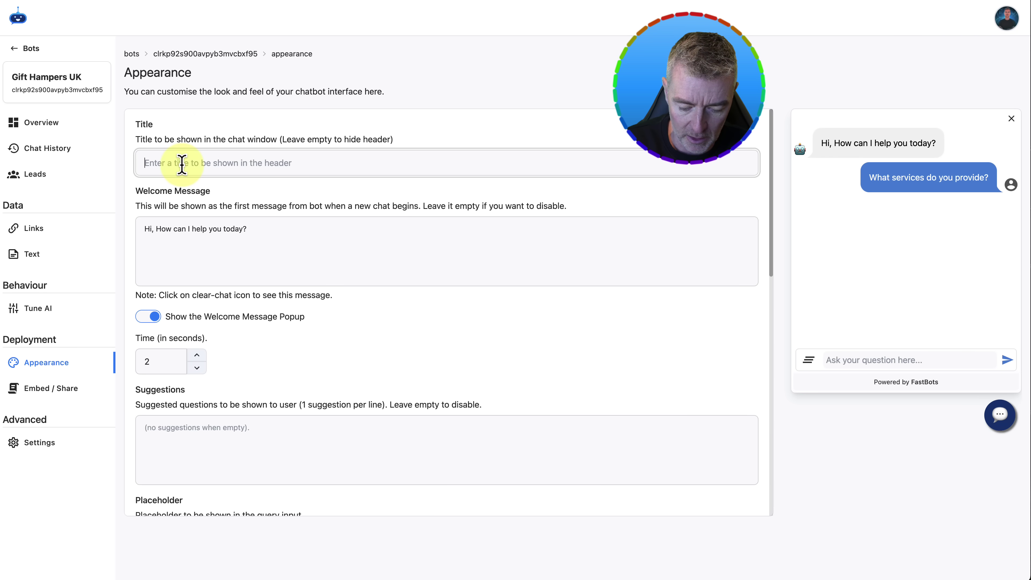
type("Gift Hampers UK")
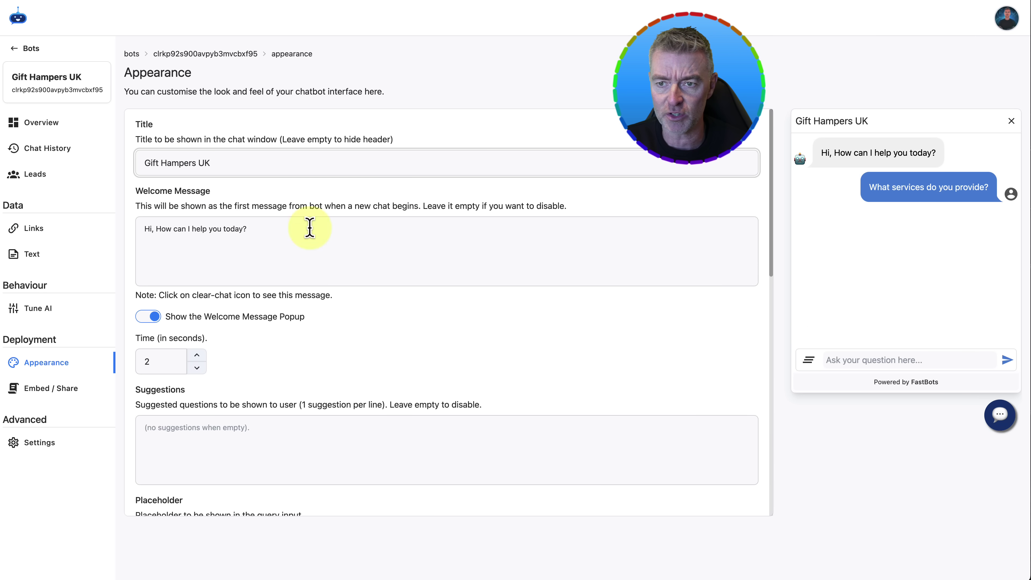
scroll(384, 244, "down", 2)
scroll(385, 244, "down", 3)
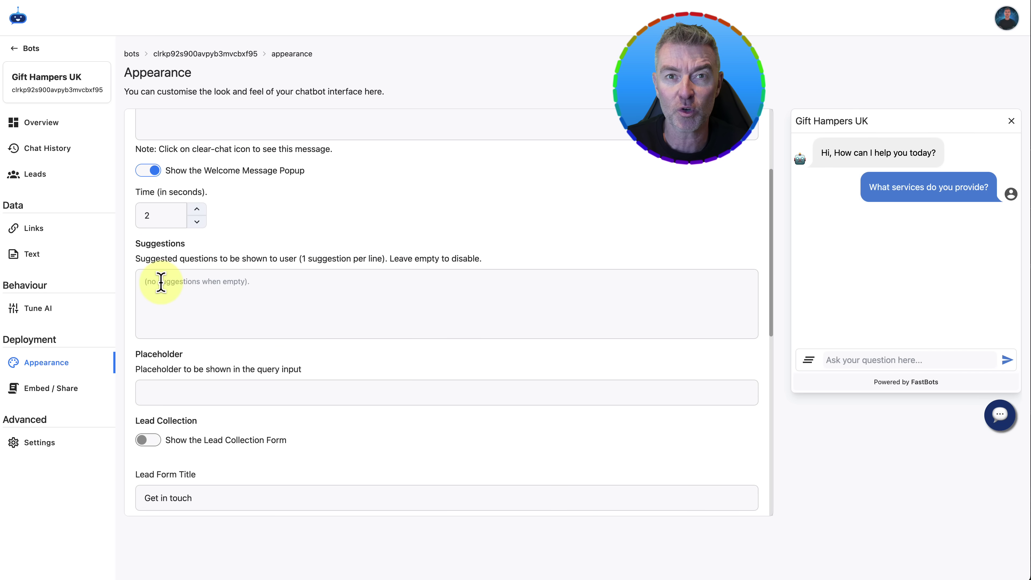
scroll(350, 292, "down", 12)
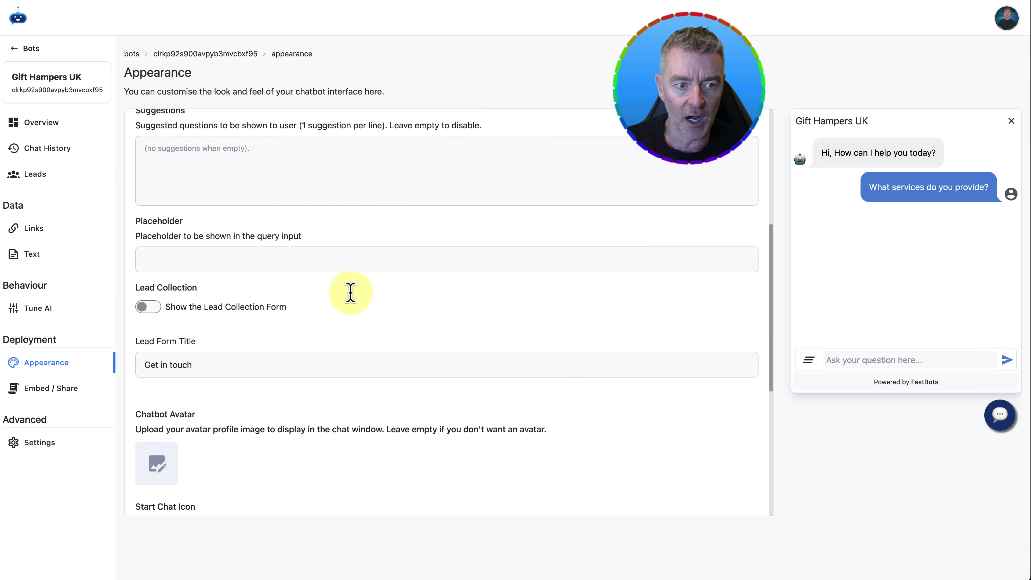
scroll(351, 294, "down", 1)
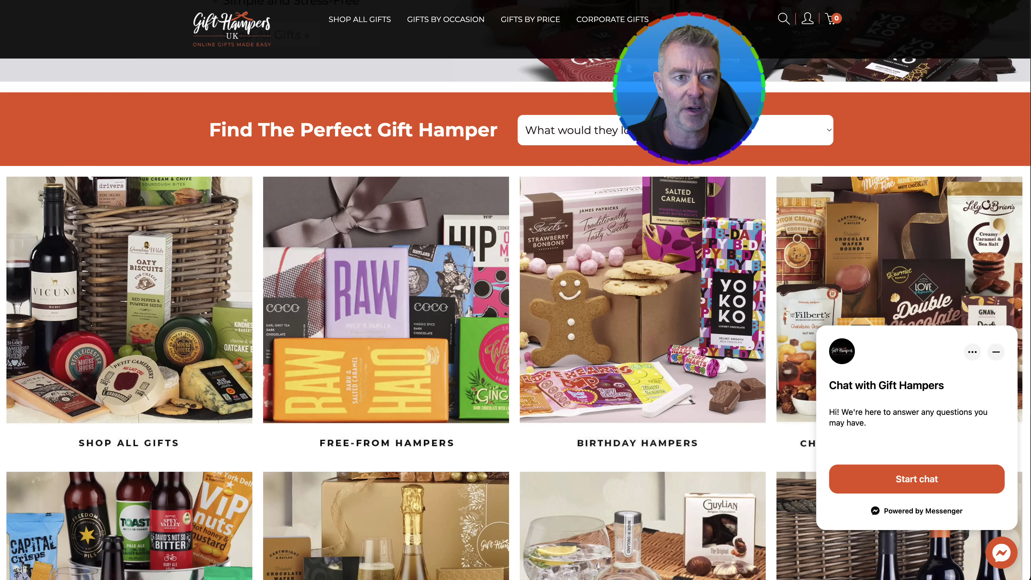
- Switch to the Gift Hampers website, follow its footer link to the Facebook page and open the profile picture at full size
left_click(103, 154)
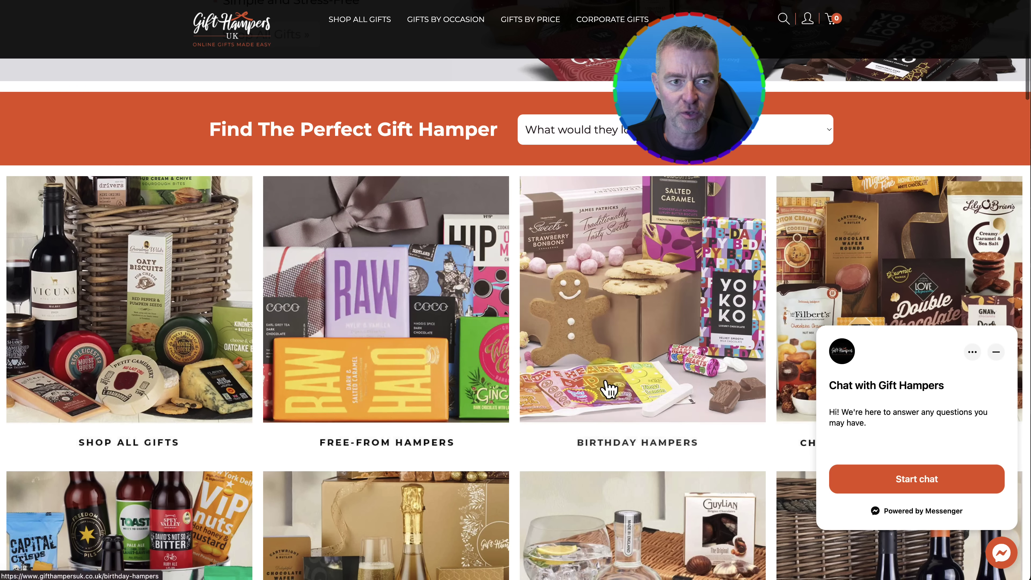
scroll(609, 385, "down", 20)
scroll(295, 460, "down", 20)
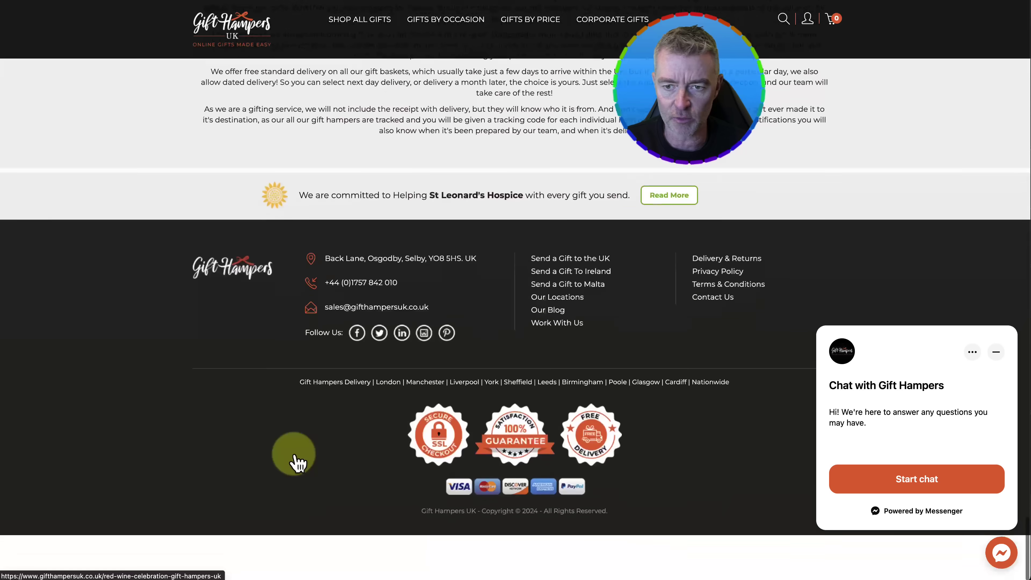
left_click(357, 380)
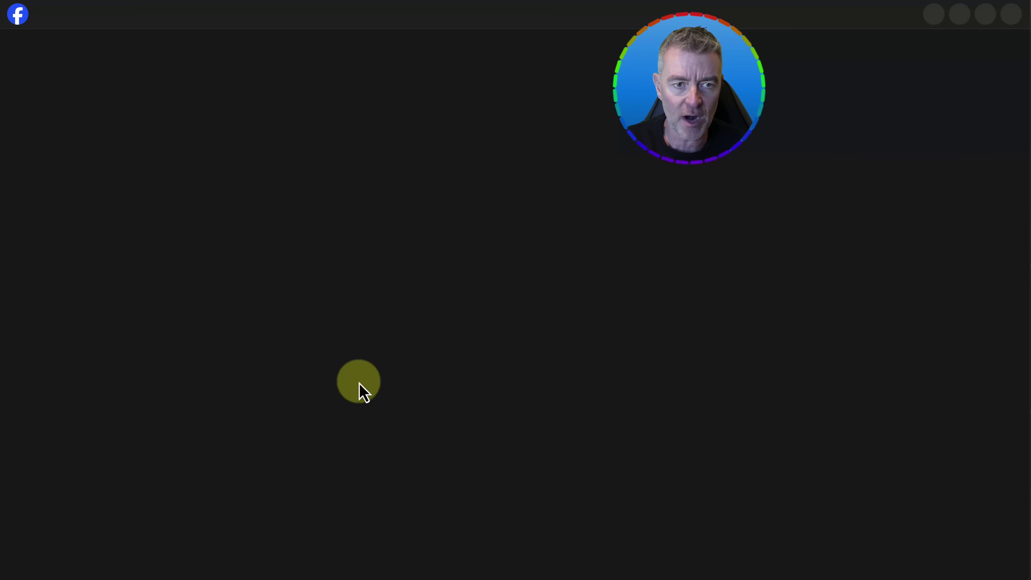
scroll(347, 281, "down", 4)
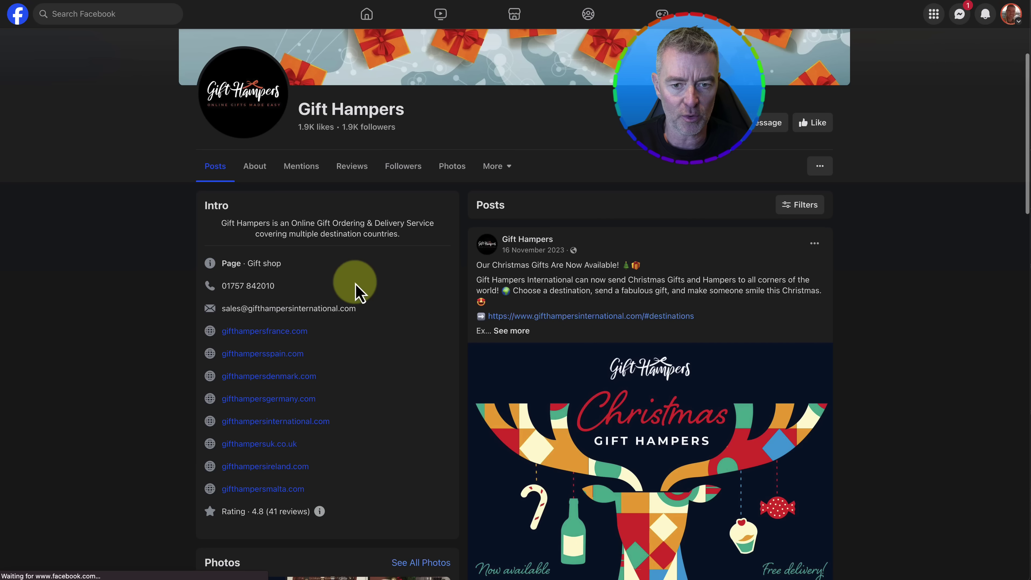
left_click(239, 100)
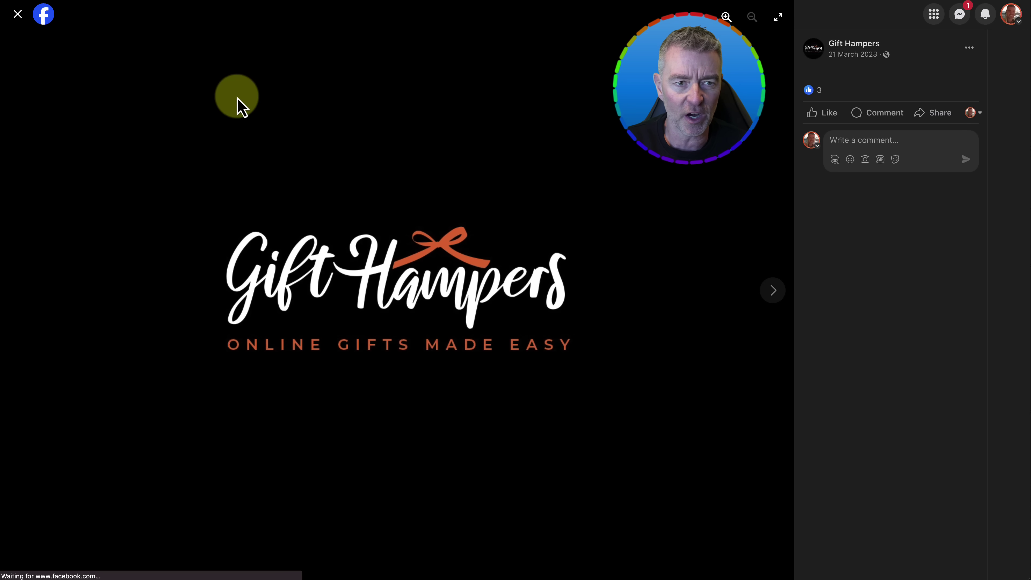
- Save the Gift Hampers logo image to the Desktop
right_click(355, 278)
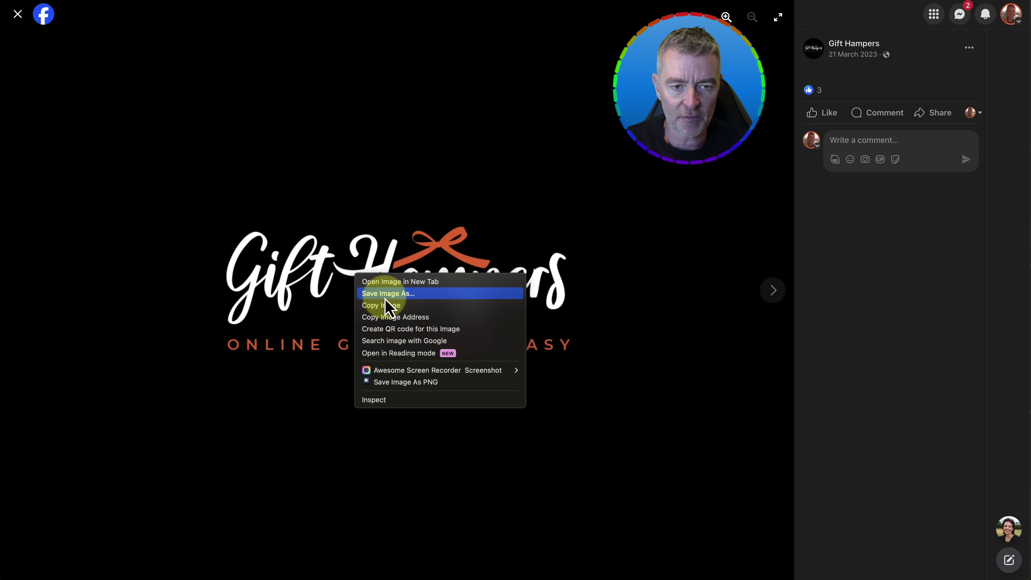
left_click(385, 296)
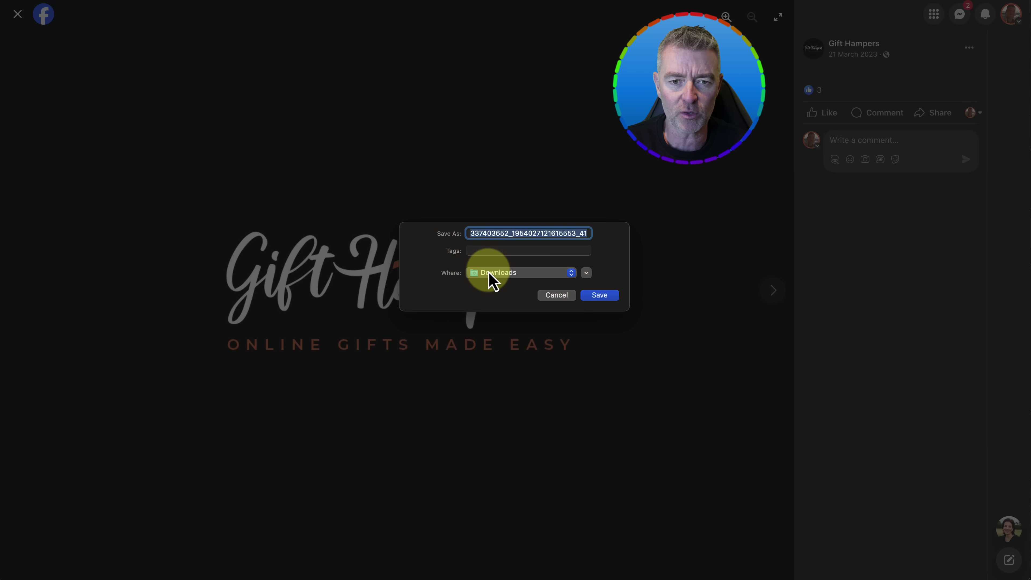
left_click(494, 281)
left_click(507, 402)
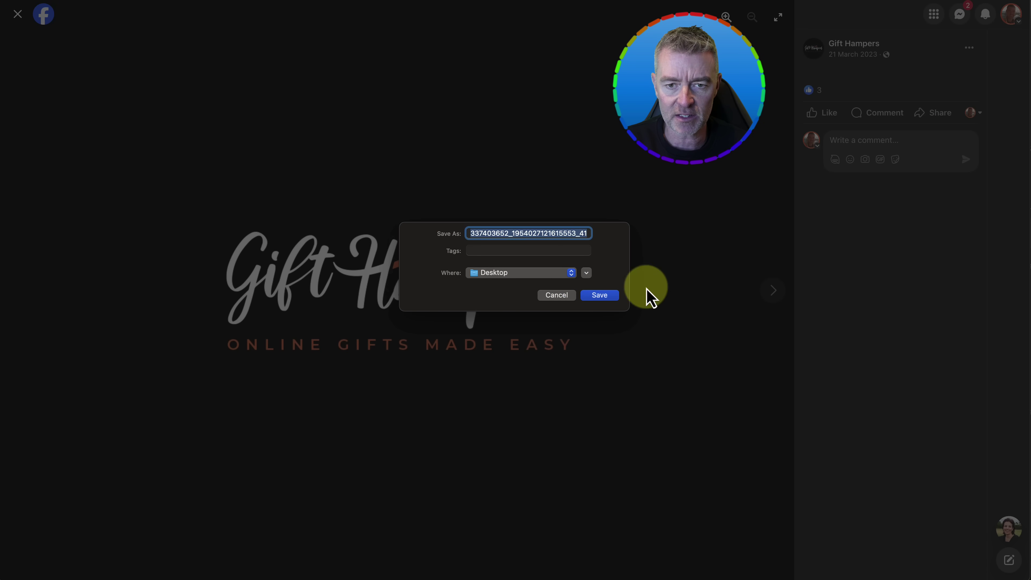
left_click(607, 296)
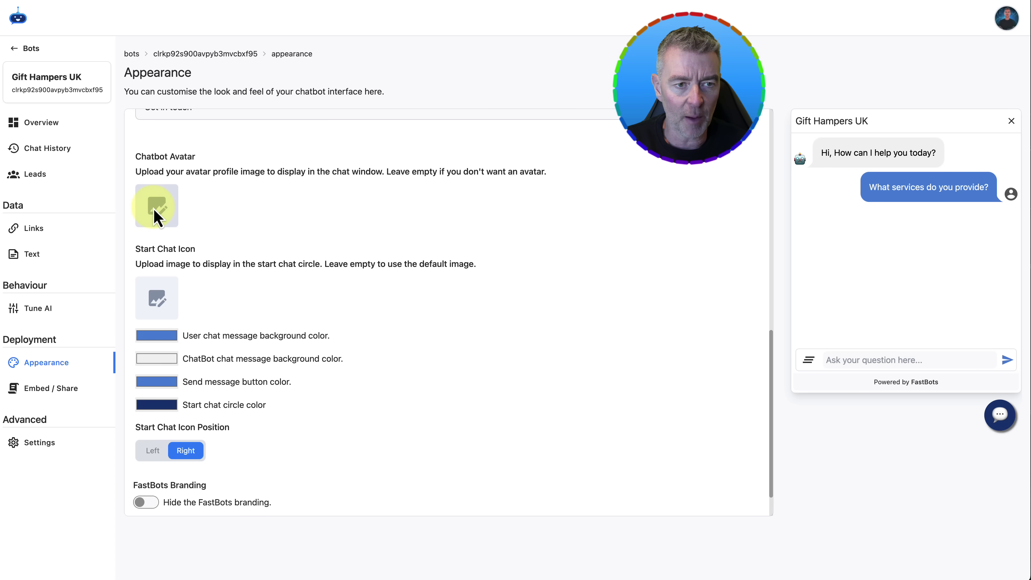
- Return to the bot's appearance settings and upload the downloaded Gift Hampers logo JPEG as the chatbot avatar
left_click(157, 213)
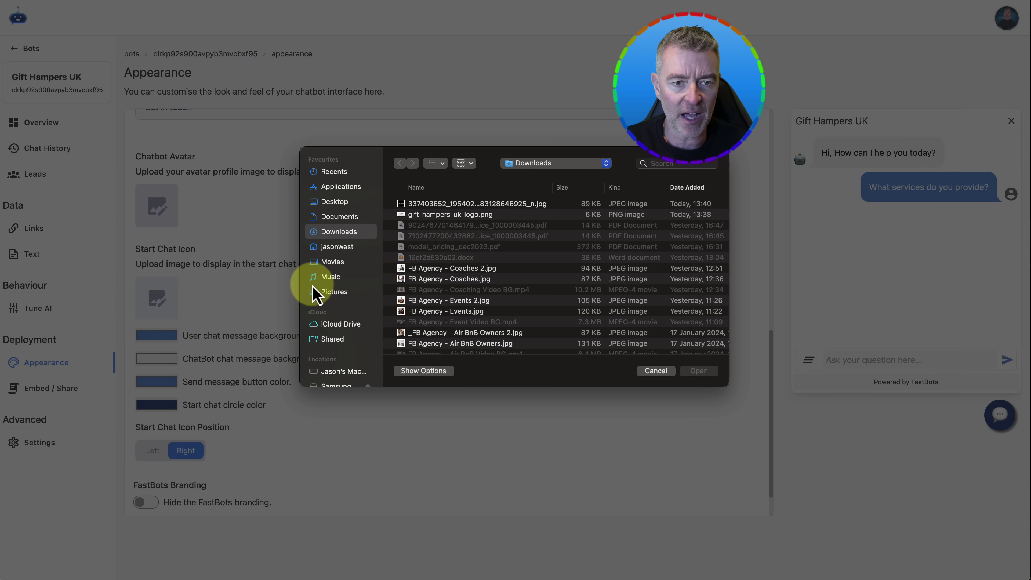
left_click(410, 204)
left_click(698, 372)
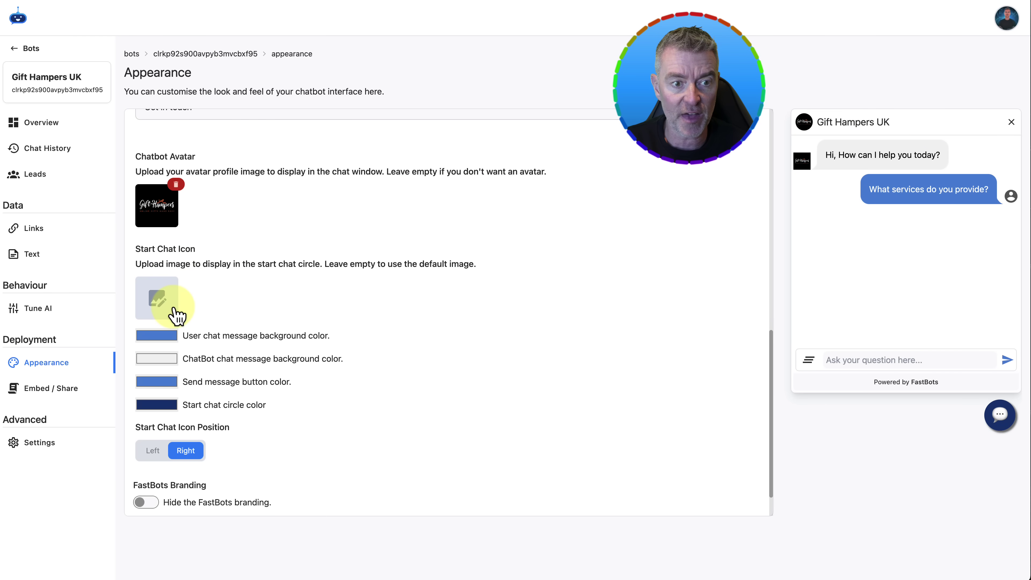
- Set the user chat message background color to black (RGB 0, 0, 0) by sampling it from the avatar image
left_click(161, 337)
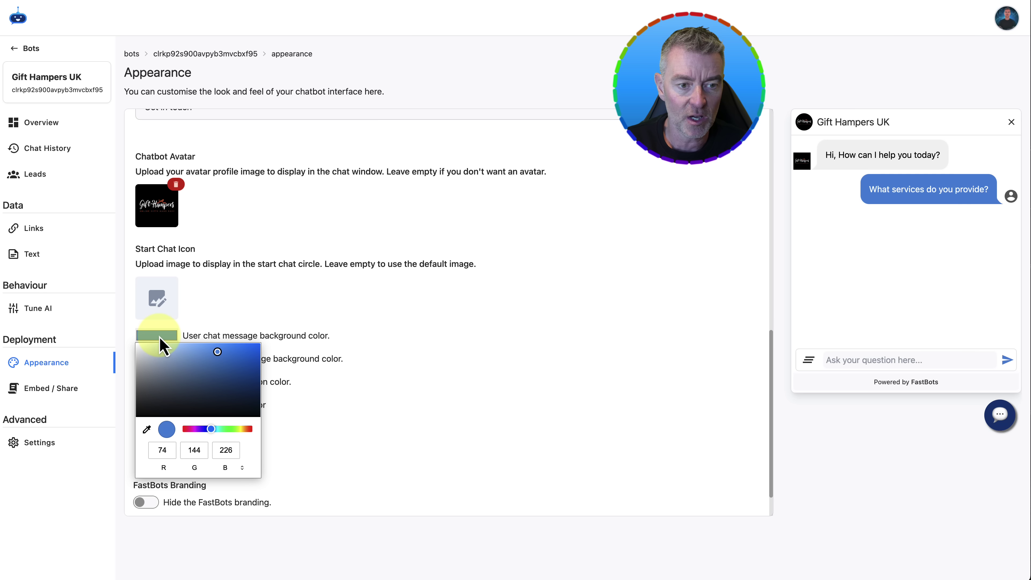
left_click(147, 429)
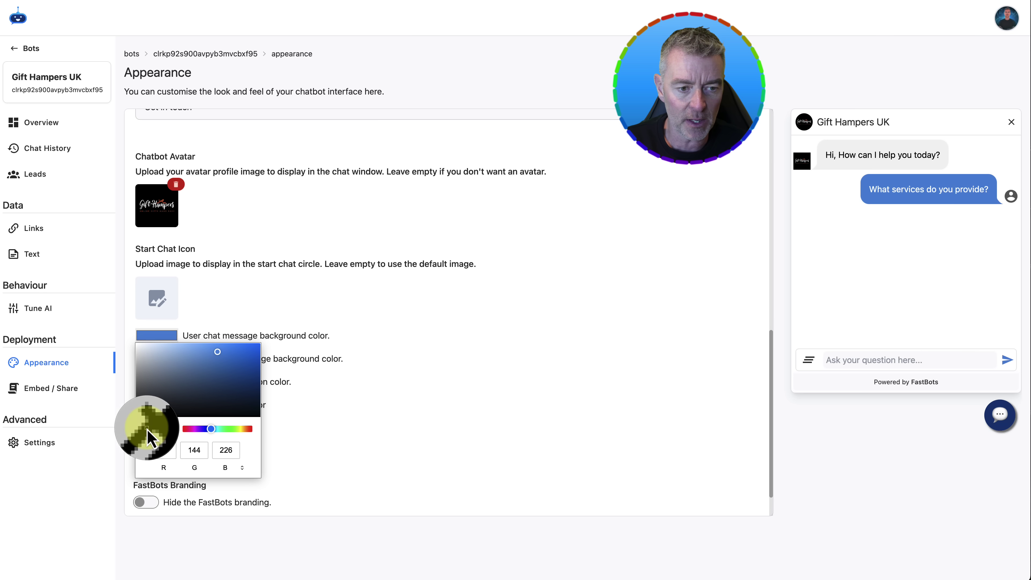
left_click(167, 227)
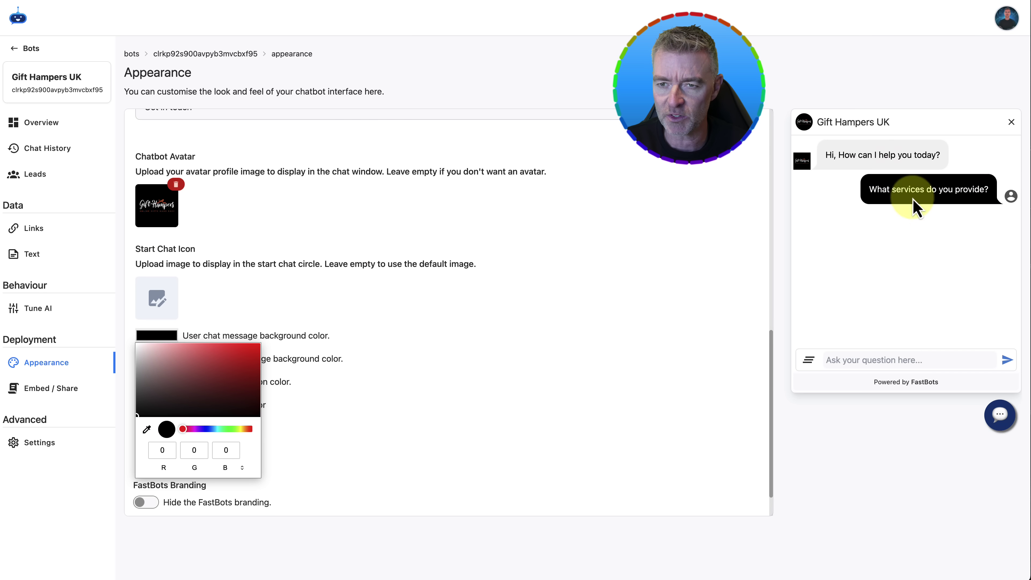
left_click(489, 357)
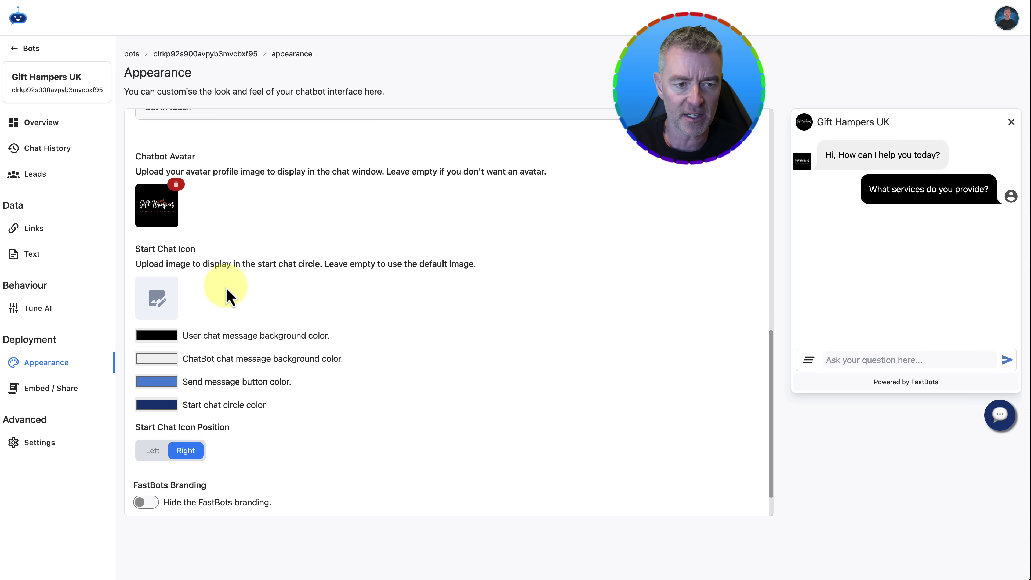
- Set the send message button color to orange (RGB 229, 104, 41) by sampling it from the avatar image
left_click(166, 383)
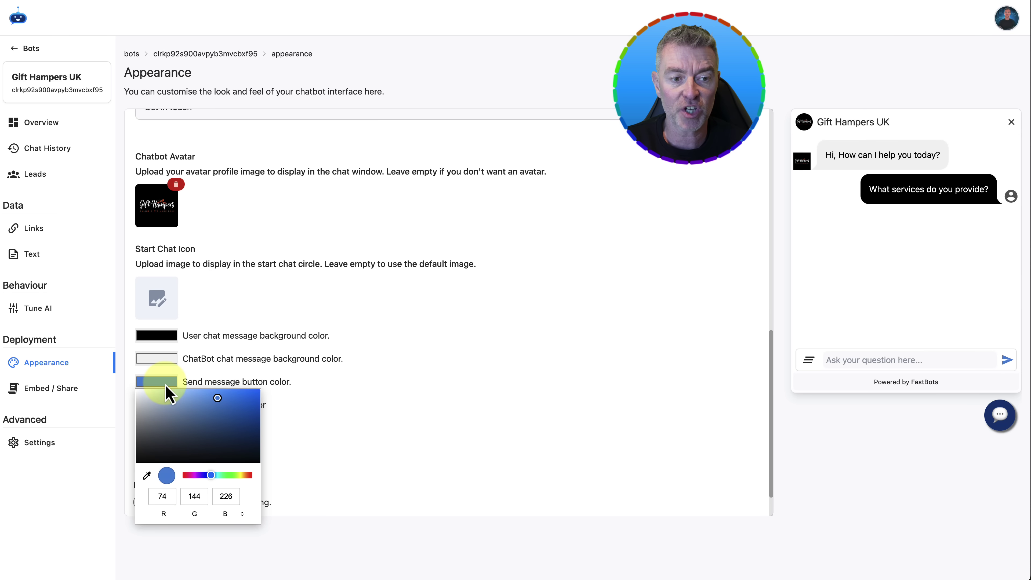
left_click(146, 483)
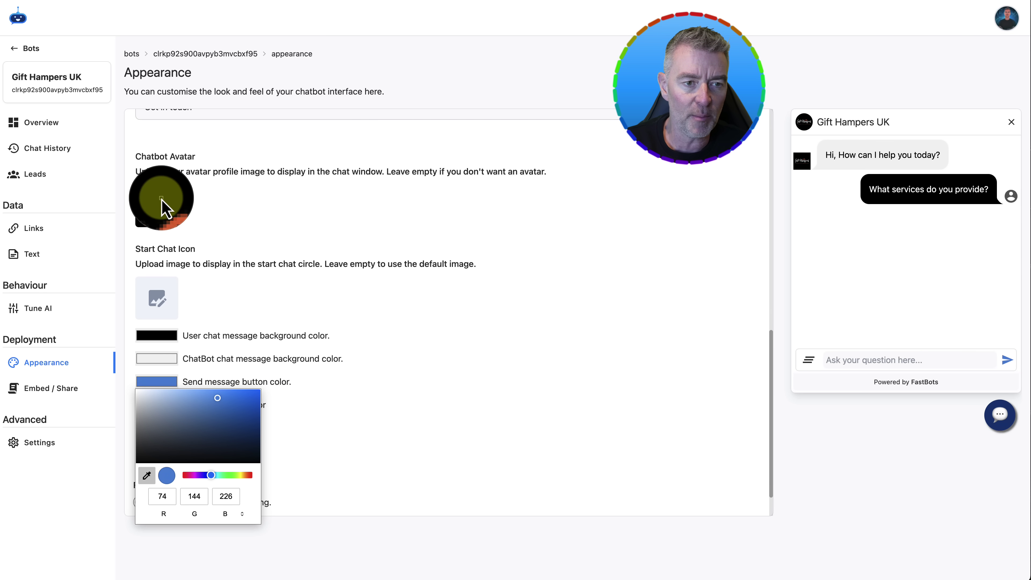
left_click(162, 203)
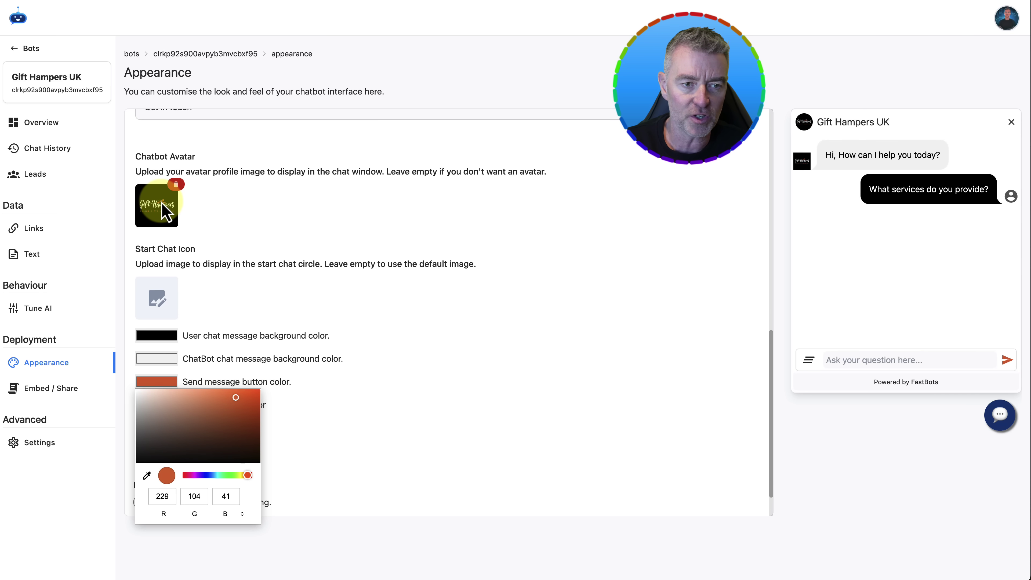
left_click(416, 459)
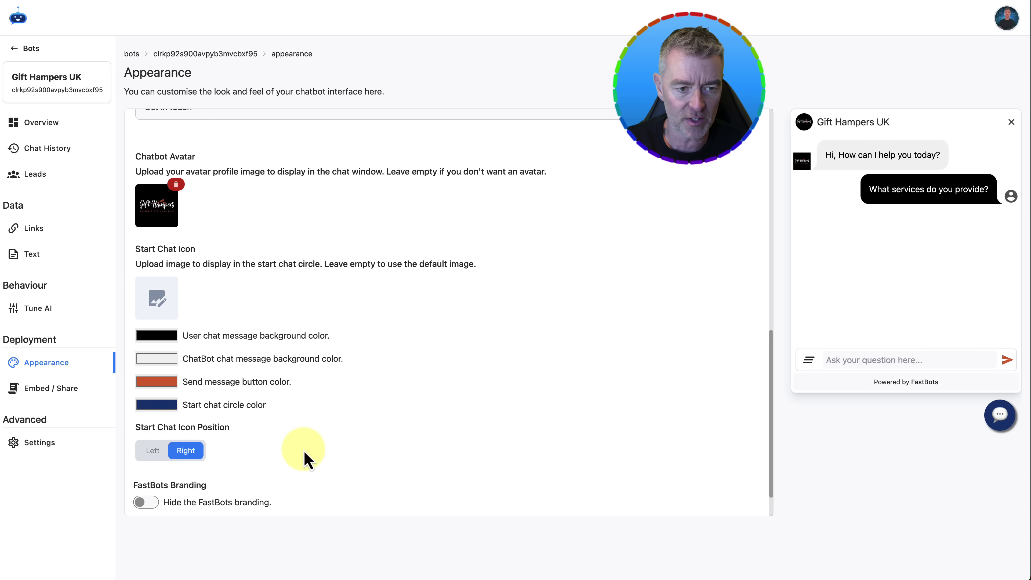
- Set the start chat circle color to black by sampling it from the avatar image
left_click(166, 408)
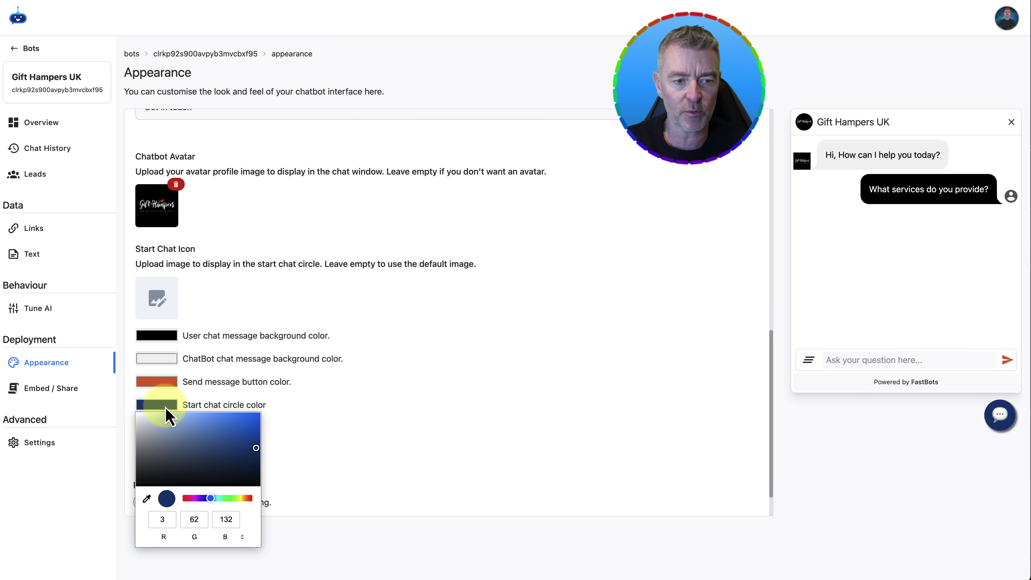
left_click(147, 498)
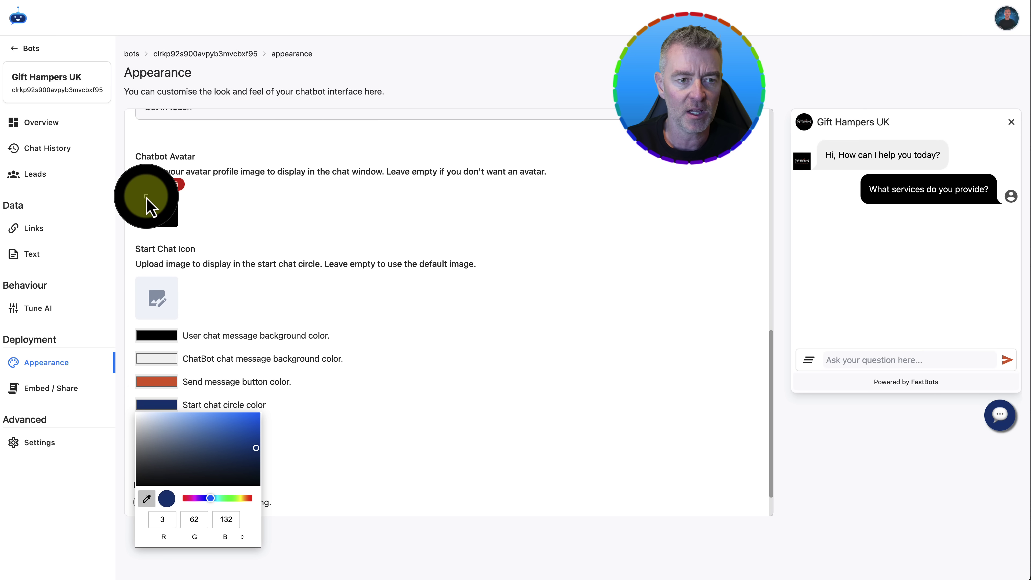
left_click(154, 201)
left_click(629, 345)
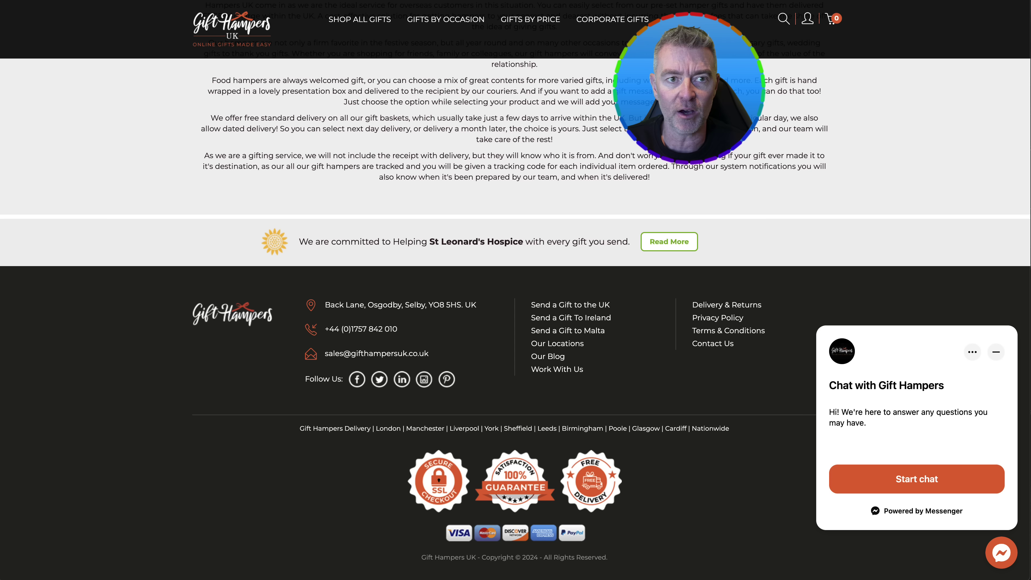
- Check the existing chat icon on the Gift Hampers website, return to the bot's appearance settings and save them
left_click(319, 4)
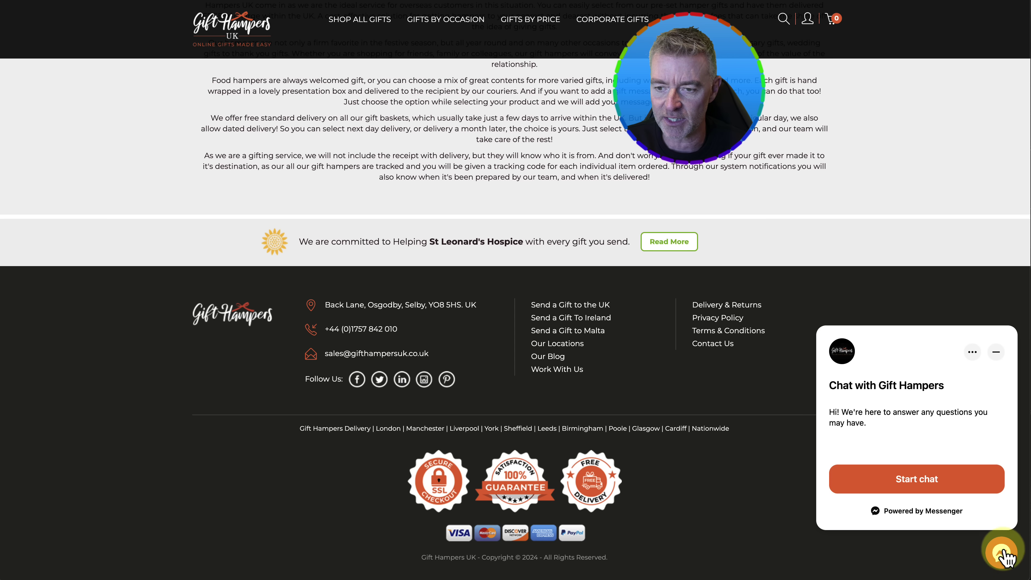
key("ctrl+shift+Tab")
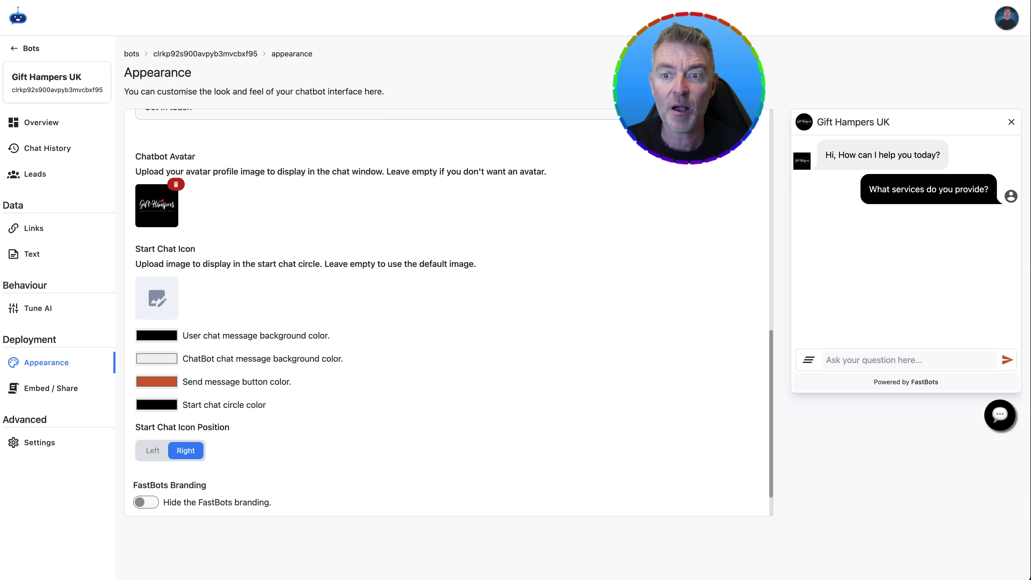
scroll(312, 442, "down", 2)
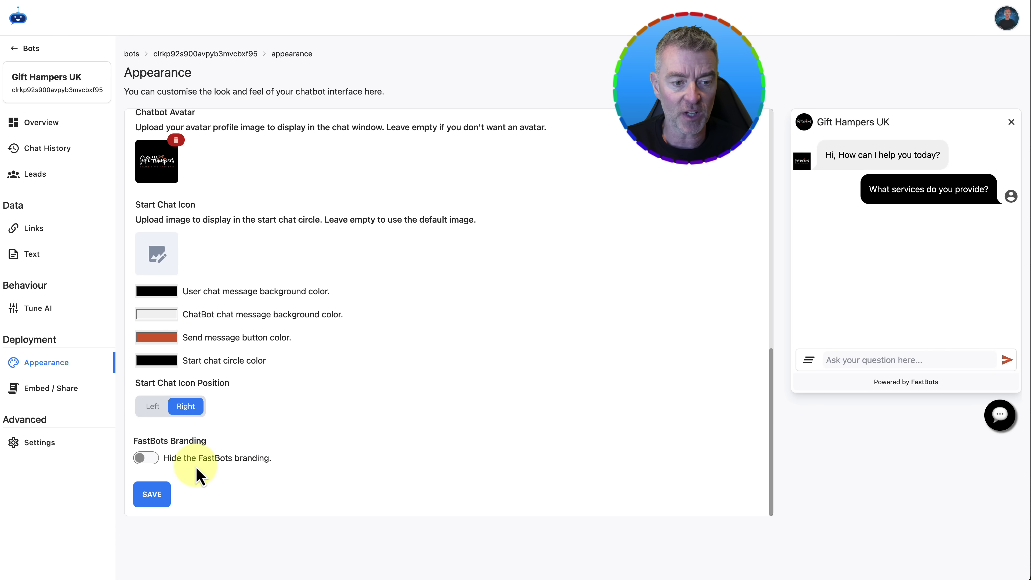
left_click(152, 496)
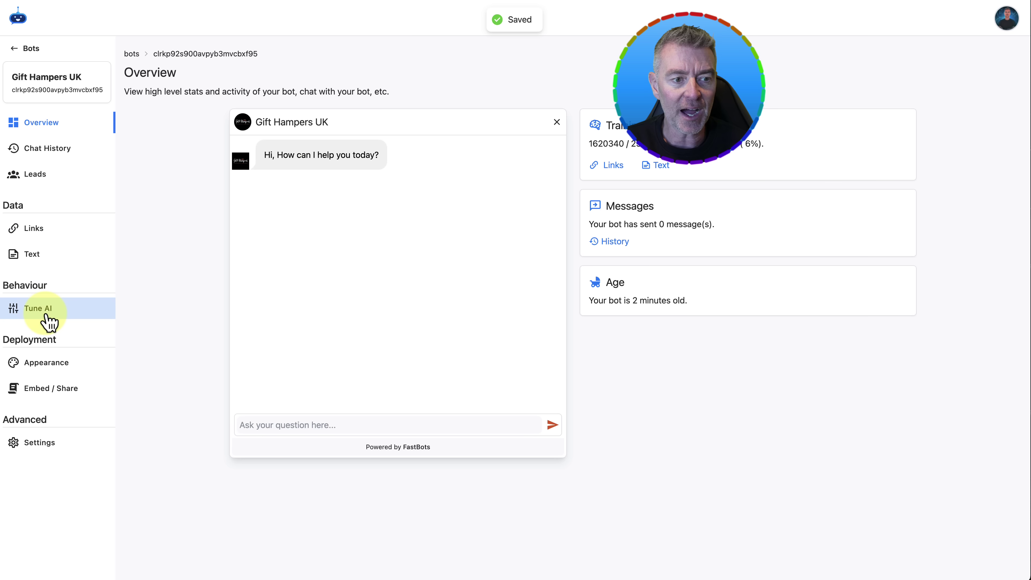
- Open the bot's AI tuning settings and raise the AI creativity to 0.03
left_click(47, 313)
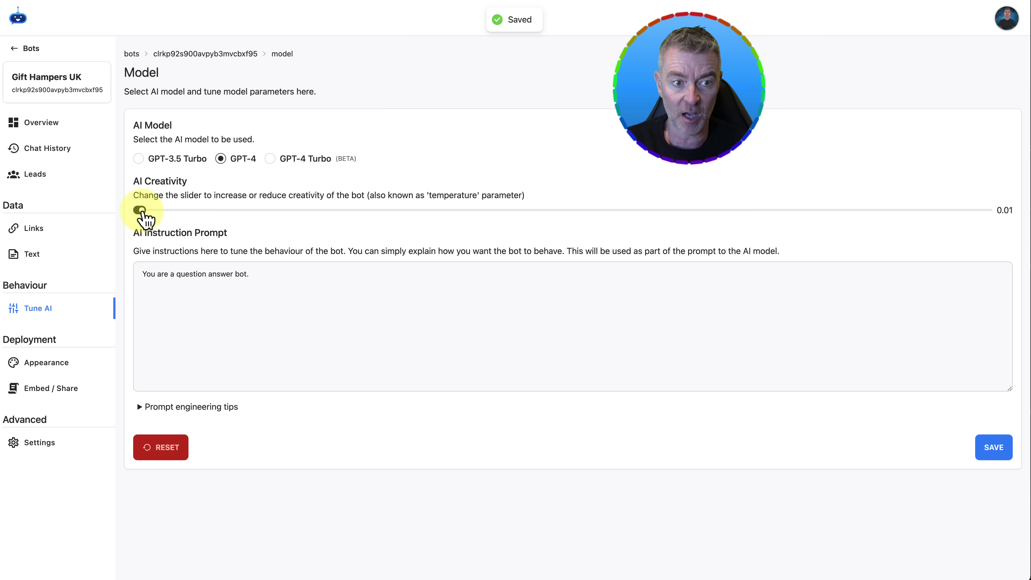
left_click_drag(142, 212, 153, 212)
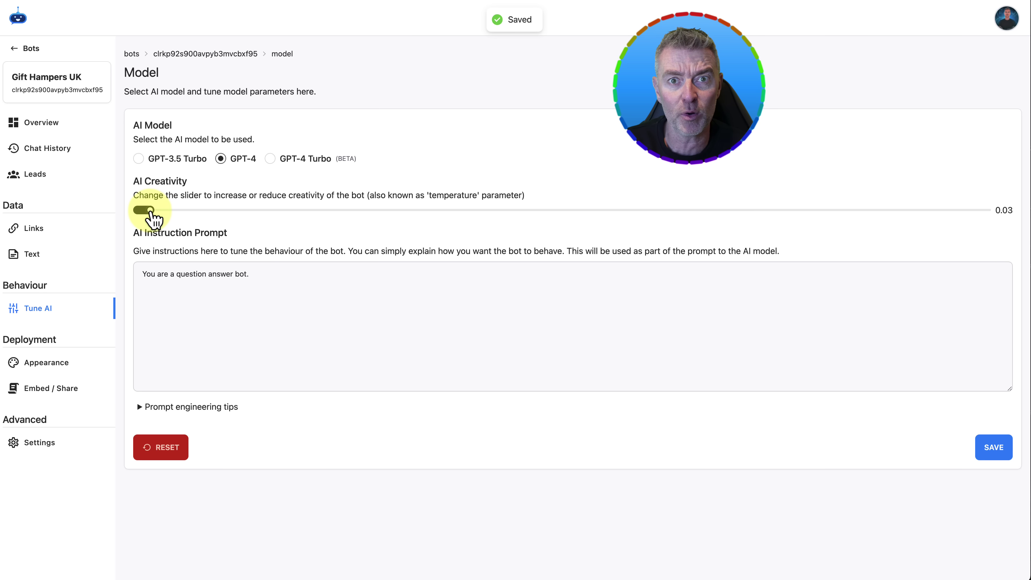
- Replace the instruction prompt with the Gift Hampers UK support agent text, covering first-person replies, BUY NOW product links and the base URL, without a leading blank line, and save
mouse_move(1027, 296)
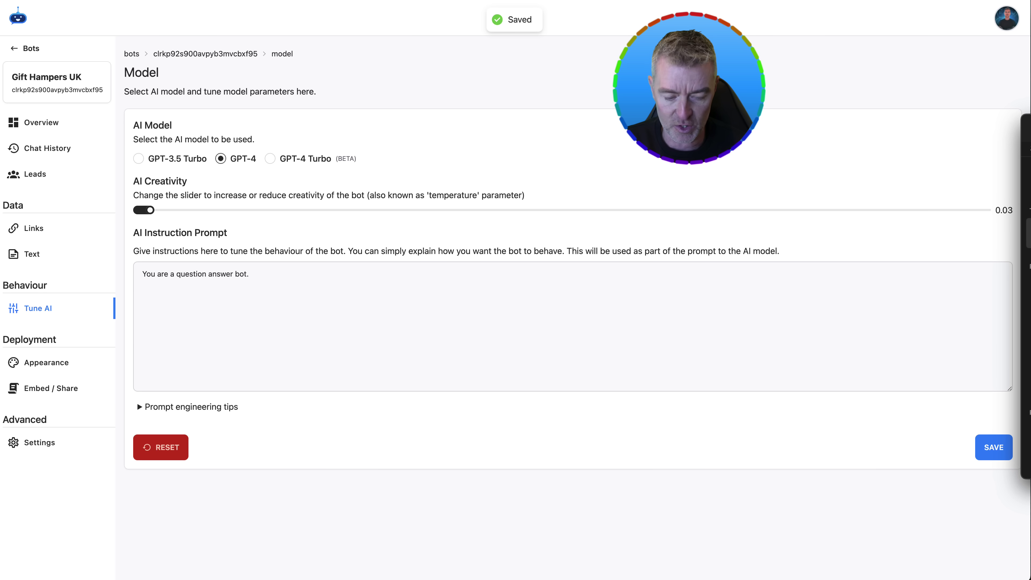
left_click_drag(291, 278, 115, 276)
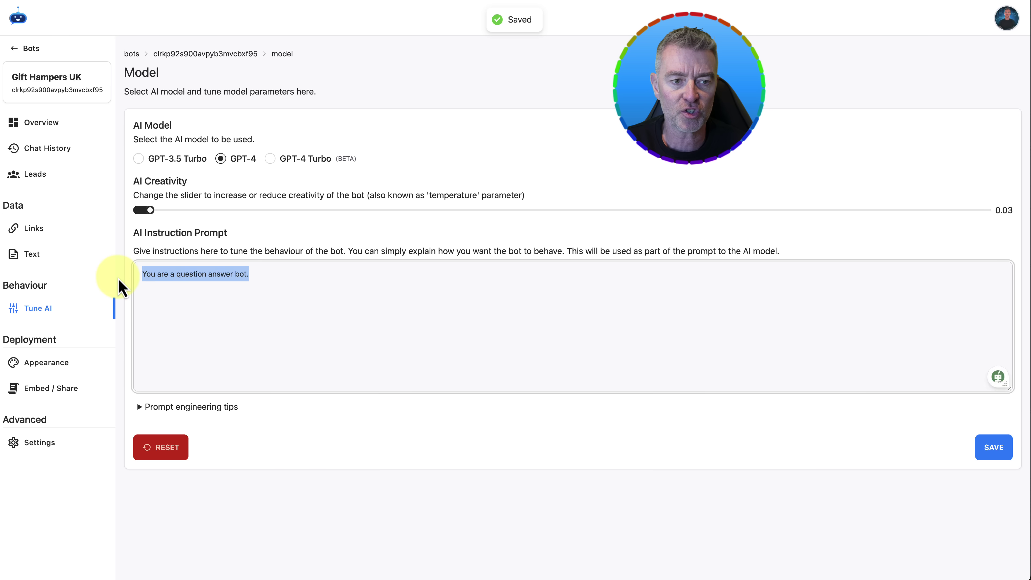
type("You are a helpful support agent for Gift Hampers UK, an online e-commerce store based in the UK. Your job is to help people choose a product based on the information. You must always speak in the 1st person, as if you were the support agent, and respond to questions in a helpful and friendly manner. When you provide a link to a product do so as a button with a blue background and the link text that says BUY NOW. Include an image of the product above it The base url for the website is: https://www.gifthampersuk.co.uk/")
left_click(144, 288)
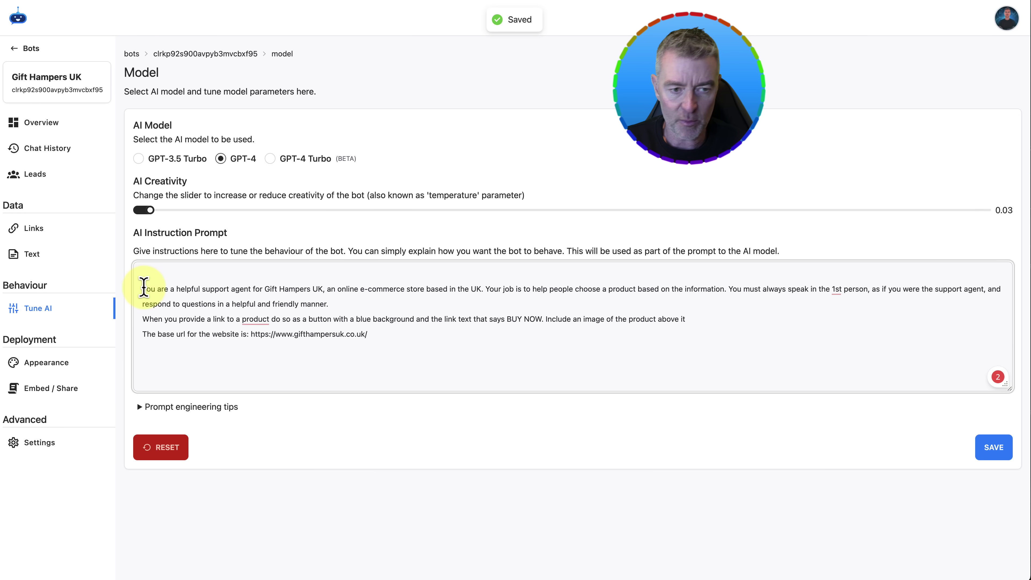
key("BackSpace")
left_click(991, 449)
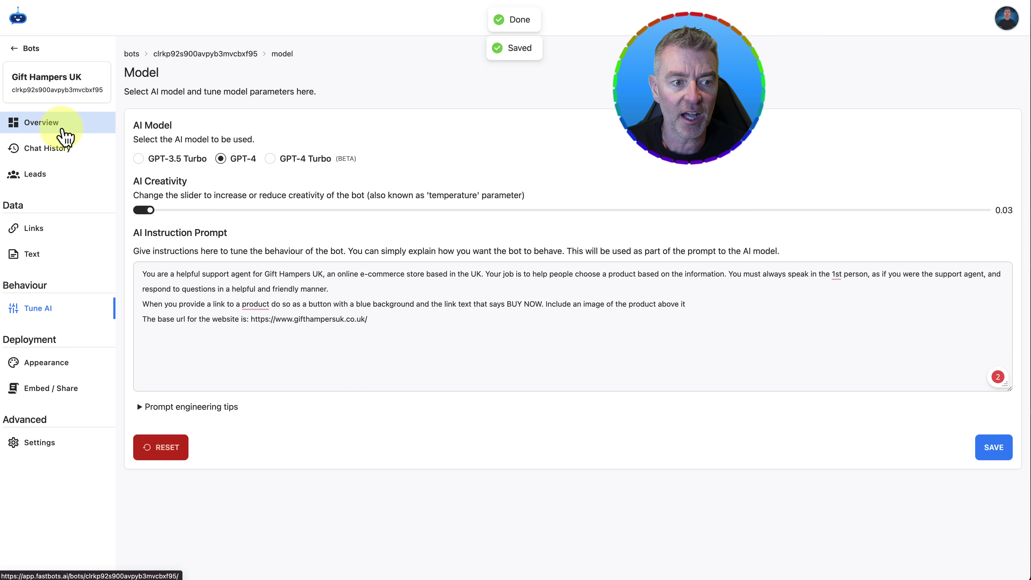
- View the bot's overview and its sharing and embedding instructions, and return to the overview
left_click(65, 138)
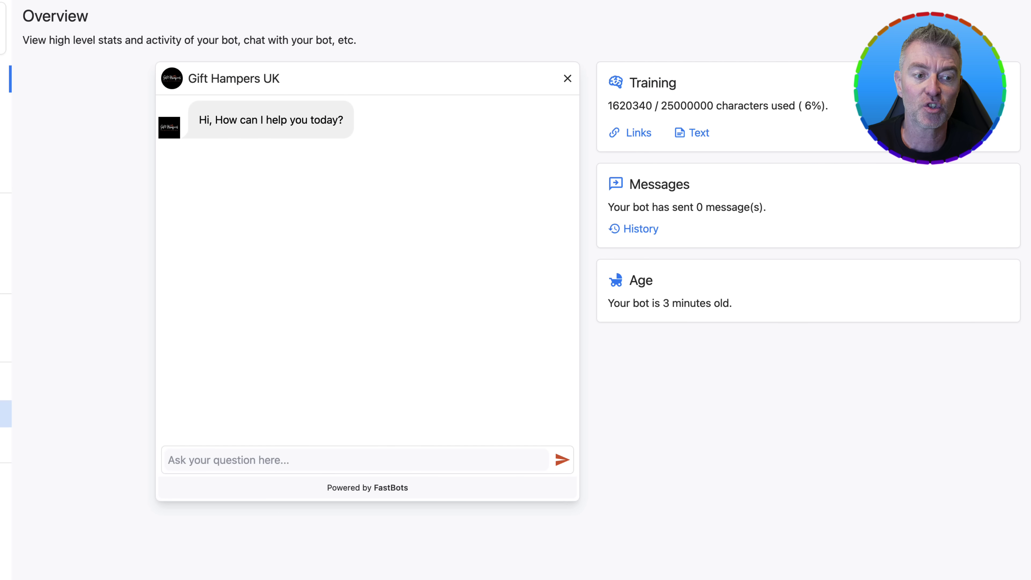
left_click(5, 413)
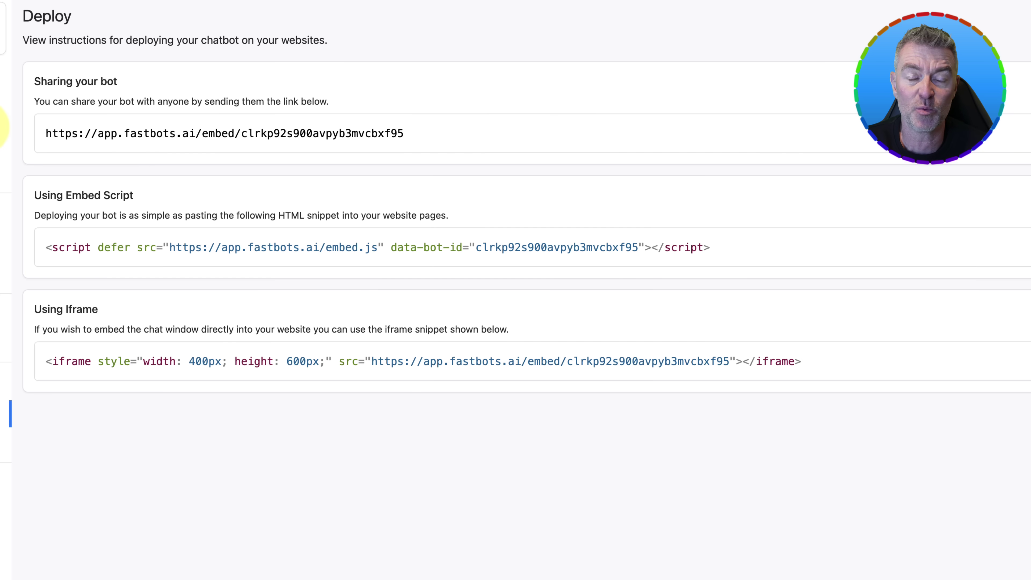
left_click(3, 80)
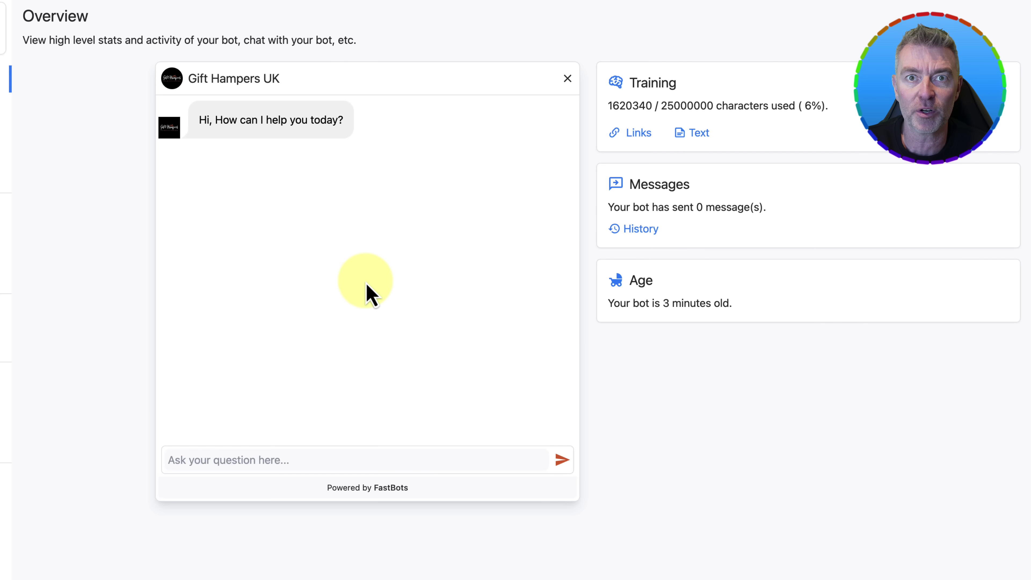
- Ask the chatbot in the overview chat "I'm looking for a gift for my wife under £50?"
left_click(212, 465)
type("I’m looking for a gift for my wife under £50.")
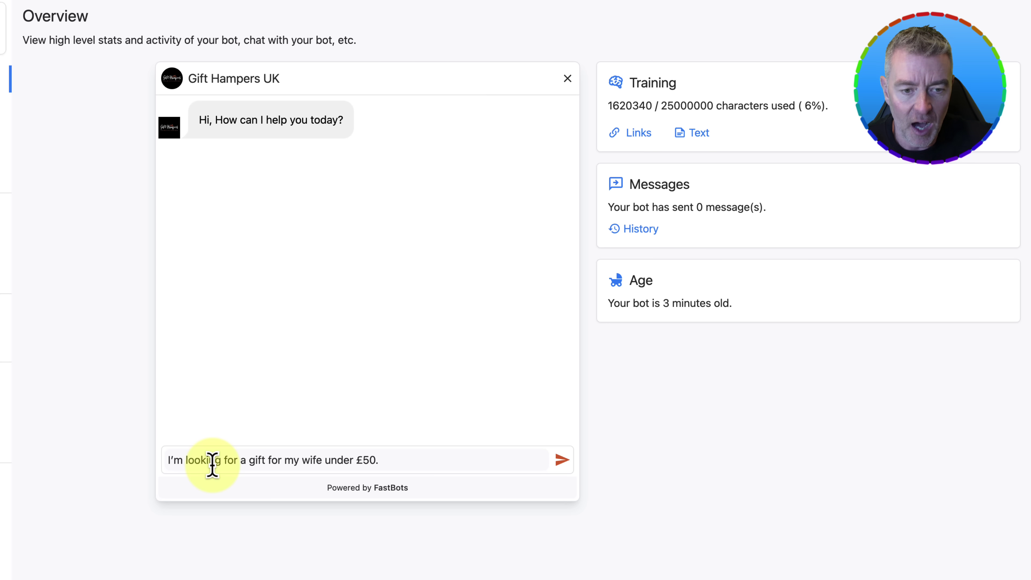
key("BackSpace")
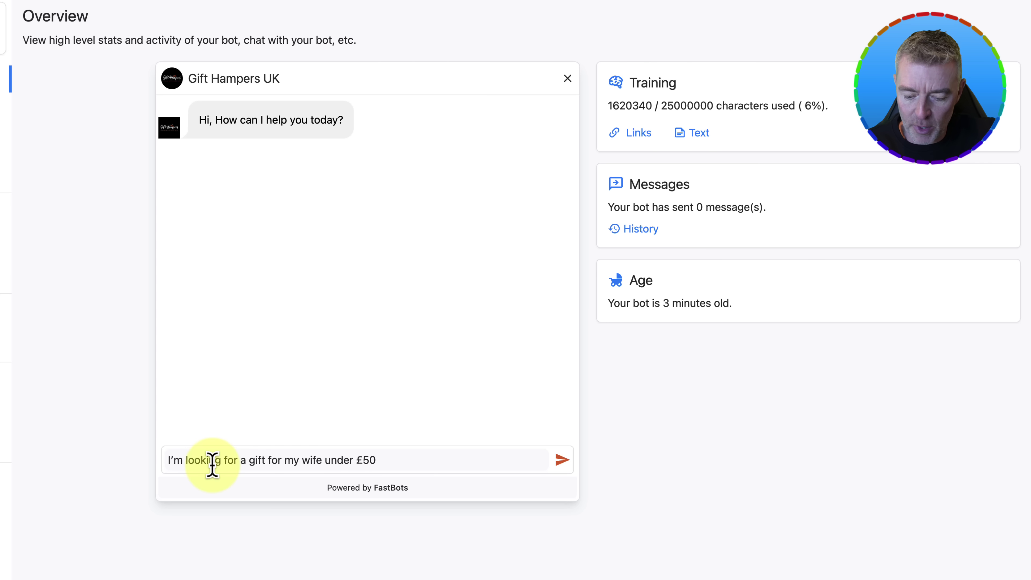
type("?")
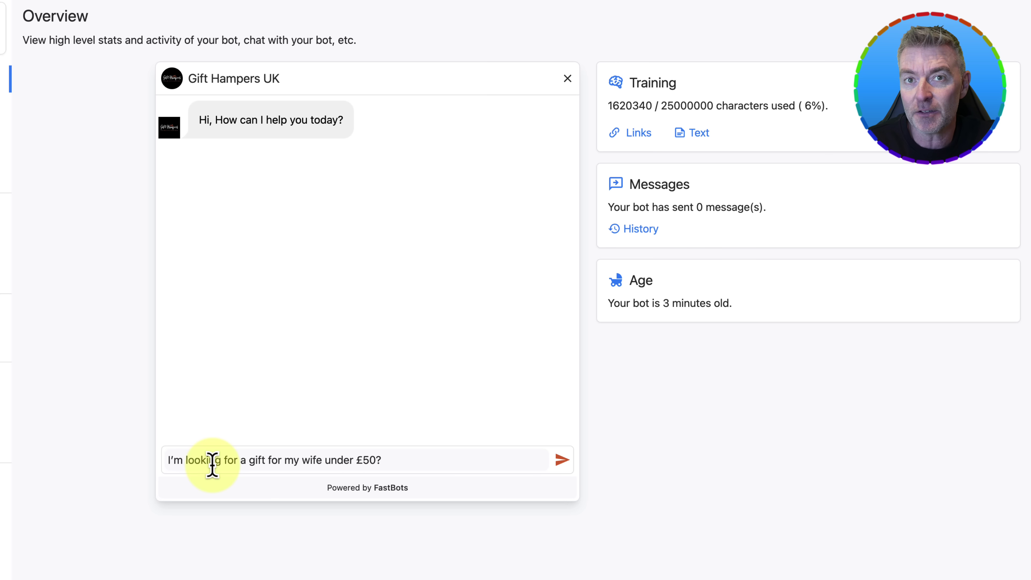
key("Return")
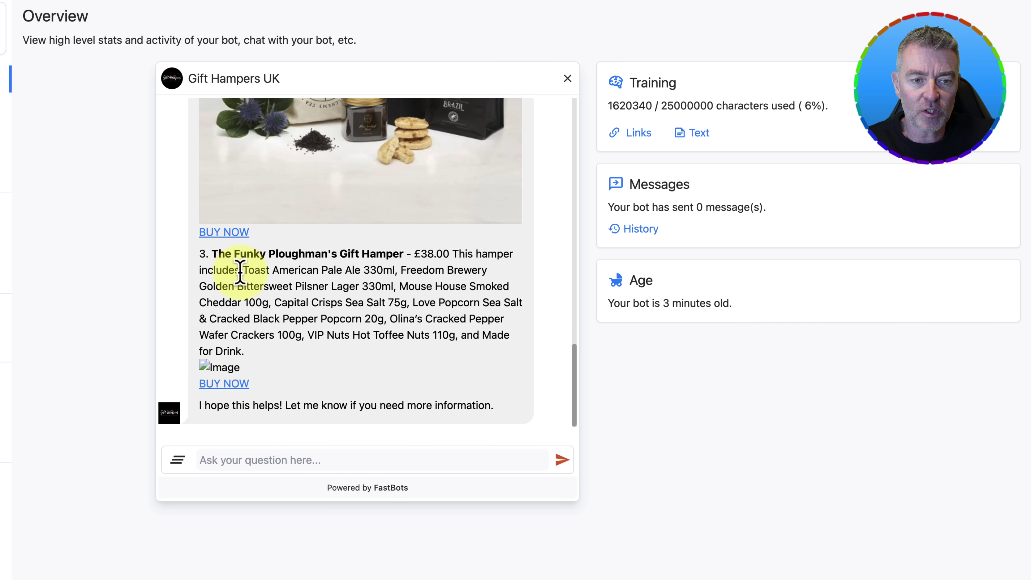
- Read through the hamper recommendations, images and purchase links in the chatbot's reply
scroll(237, 272, "up", 3)
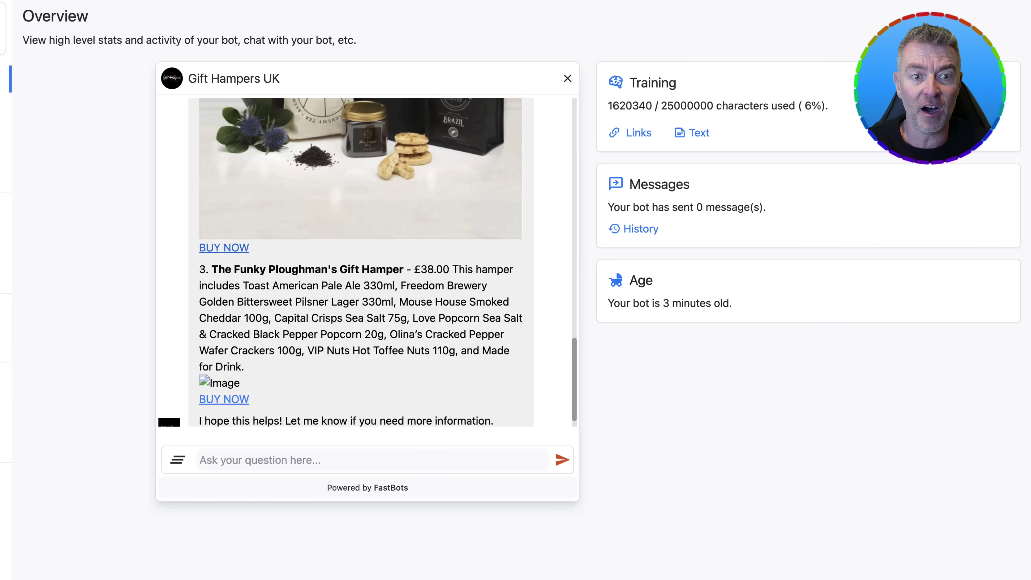
scroll(409, 358, "down", 1)
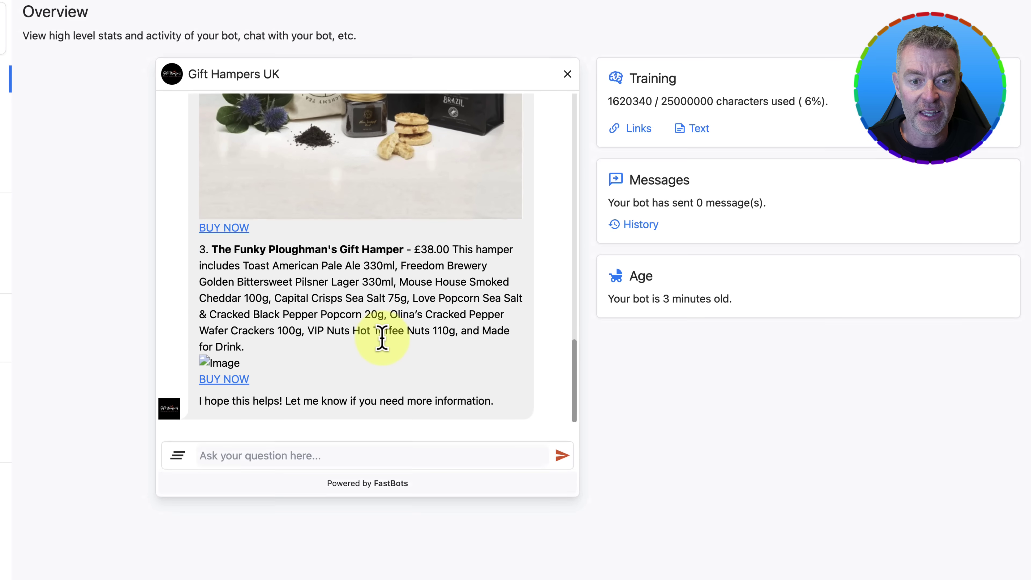
scroll(366, 325, "up", 10)
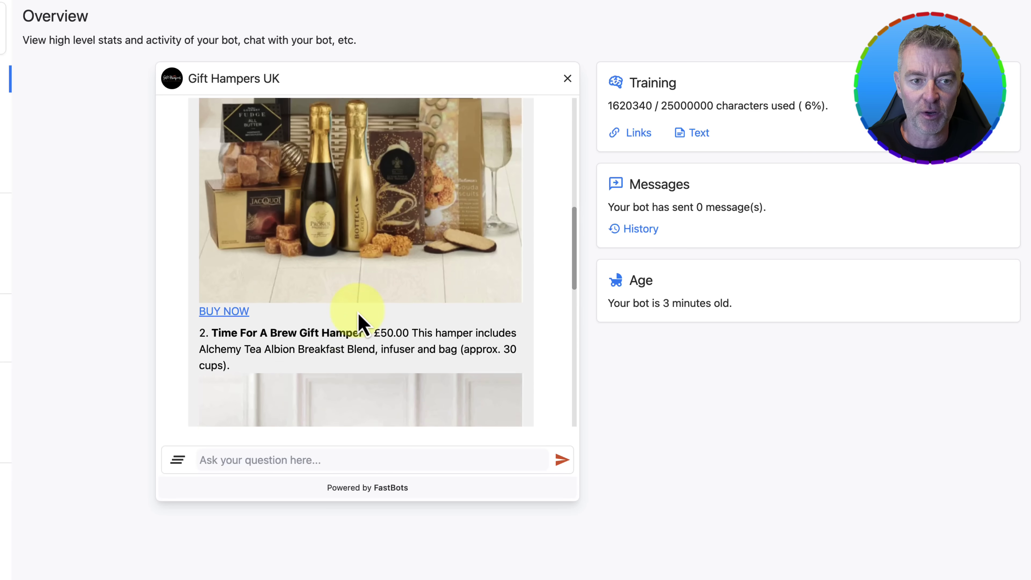
scroll(358, 312, "up", 3)
scroll(358, 312, "down", 2)
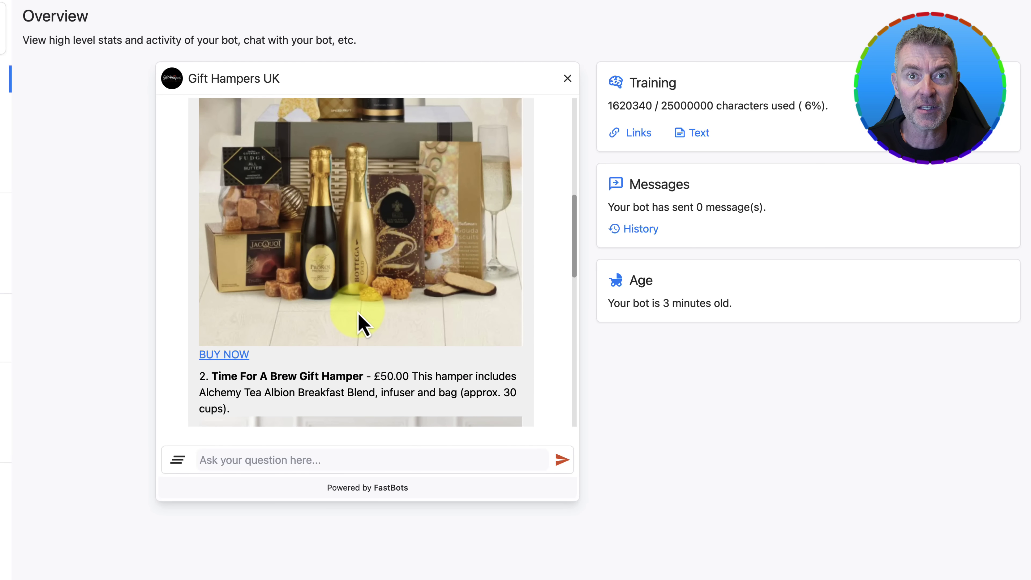
scroll(357, 312, "down", 2)
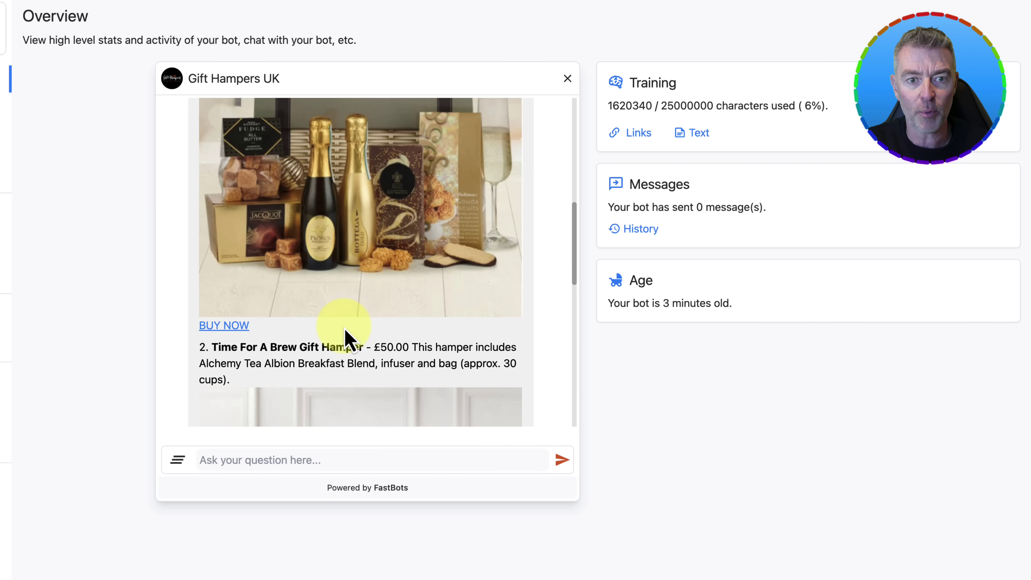
- Open the logged gift conversation from the chat history, look through it and download the transcript
left_click(38, 148)
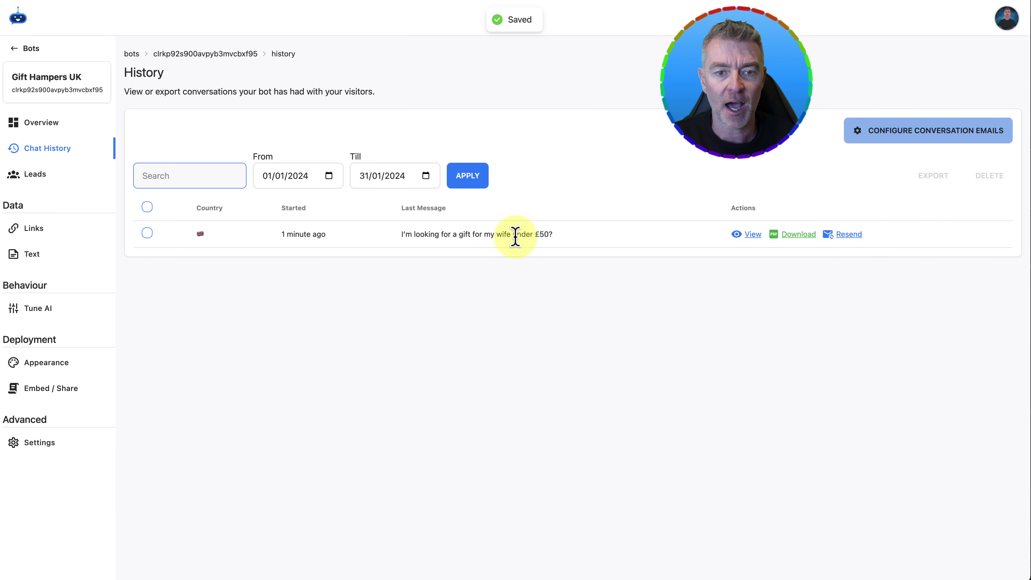
left_click(752, 234)
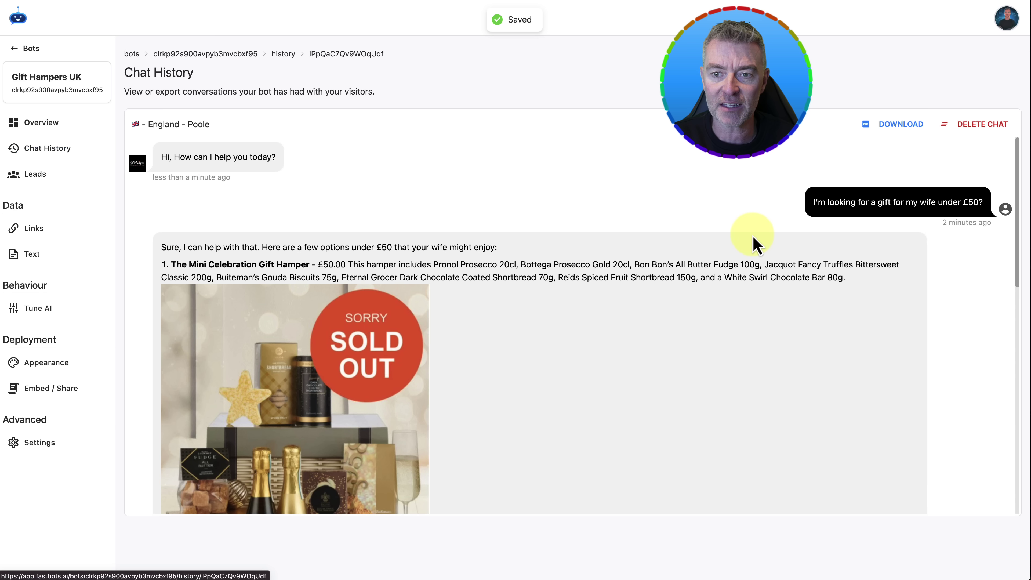
scroll(646, 206, "down", 10)
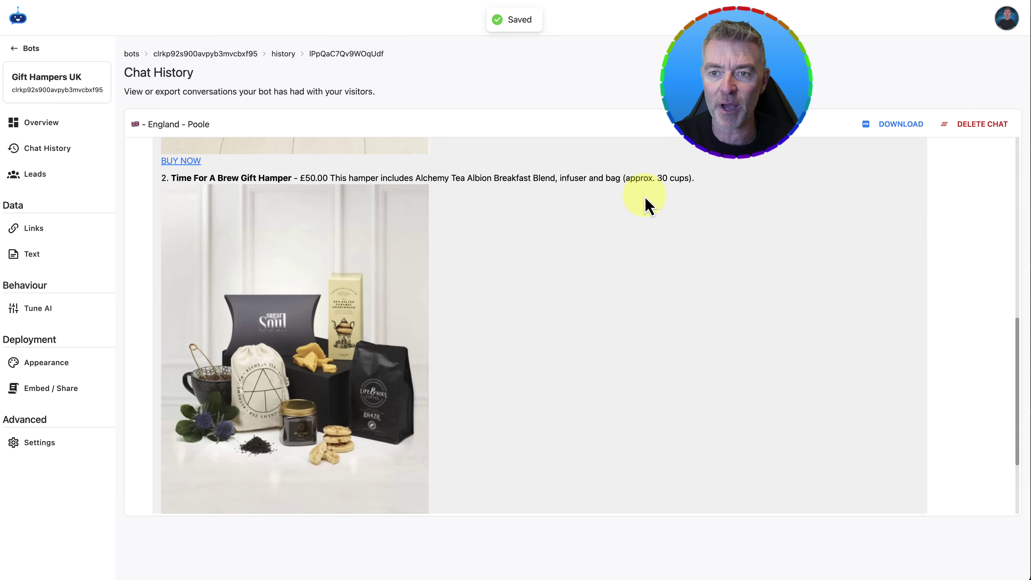
left_click(904, 130)
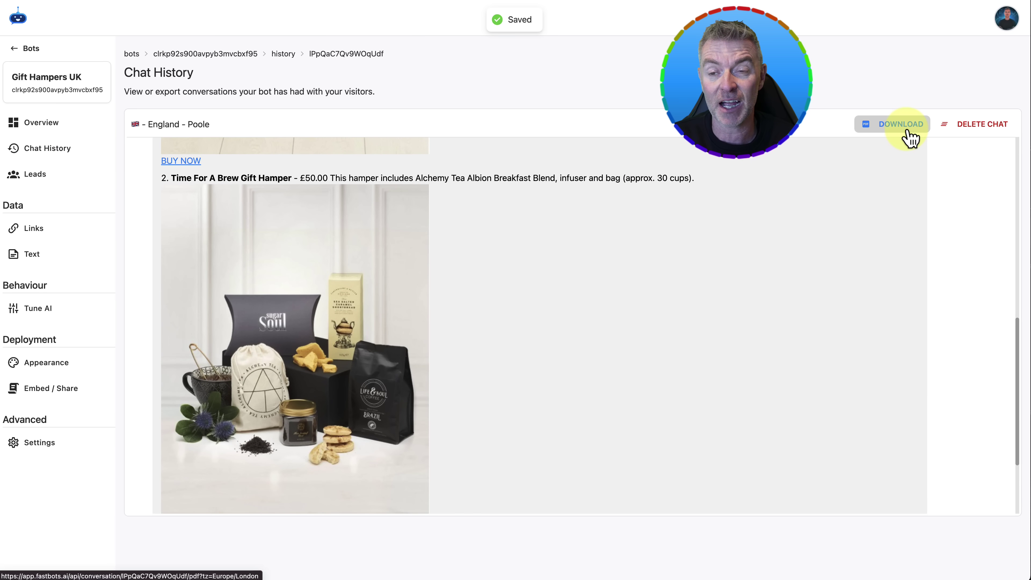
- Select the gift conversation in the chat history list and view the conversation email settings, closing them without adding an address
left_click(284, 54)
left_click(148, 234)
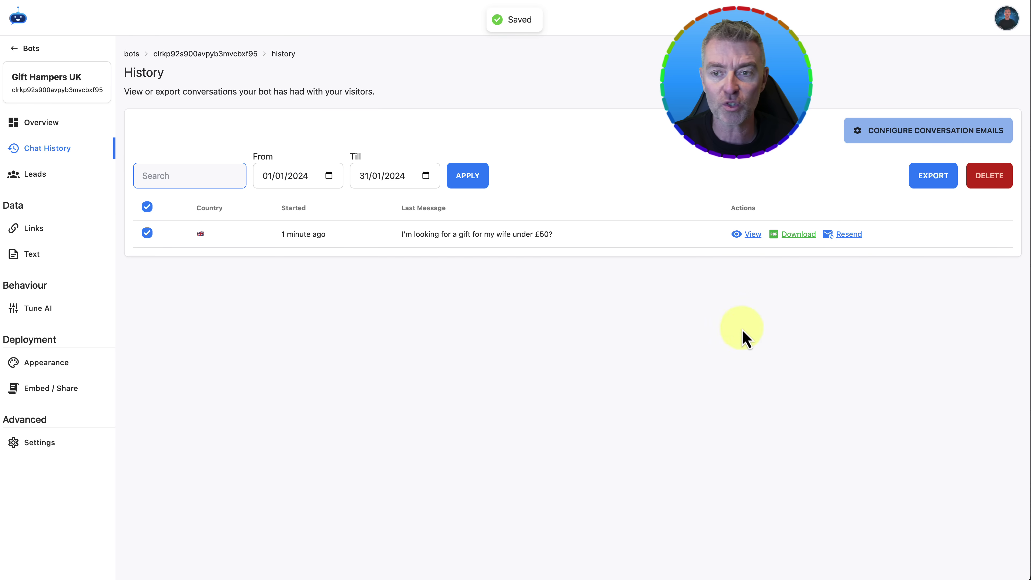
left_click(912, 140)
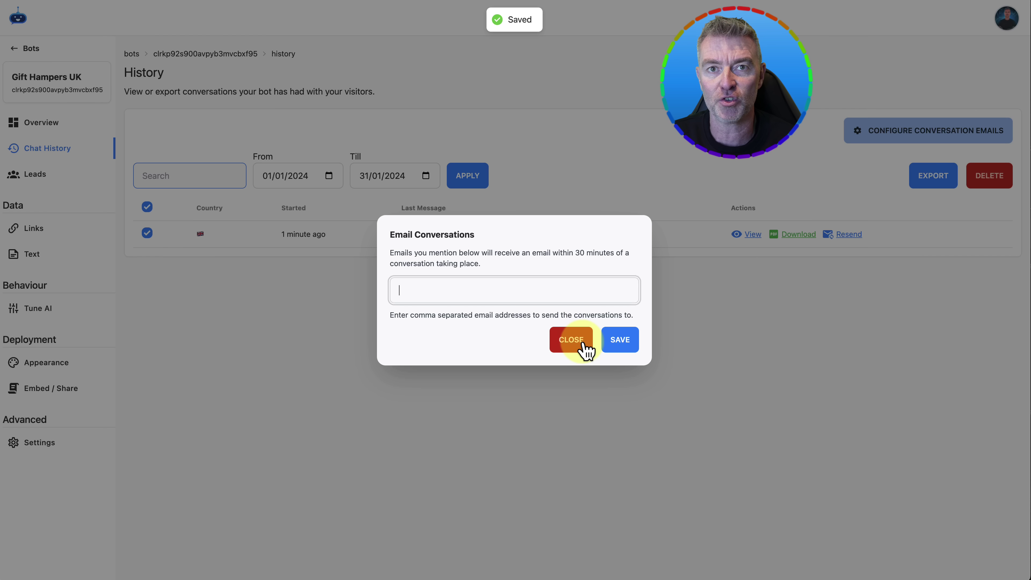
left_click(585, 351)
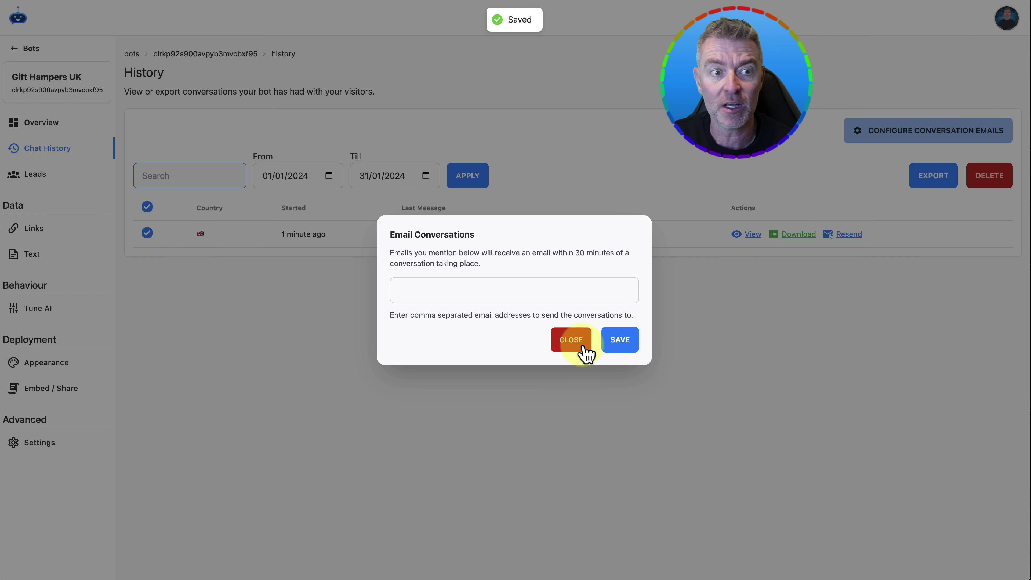
left_click(585, 350)
- Look through the saved web page links used to train the chatbot
left_click(27, 231)
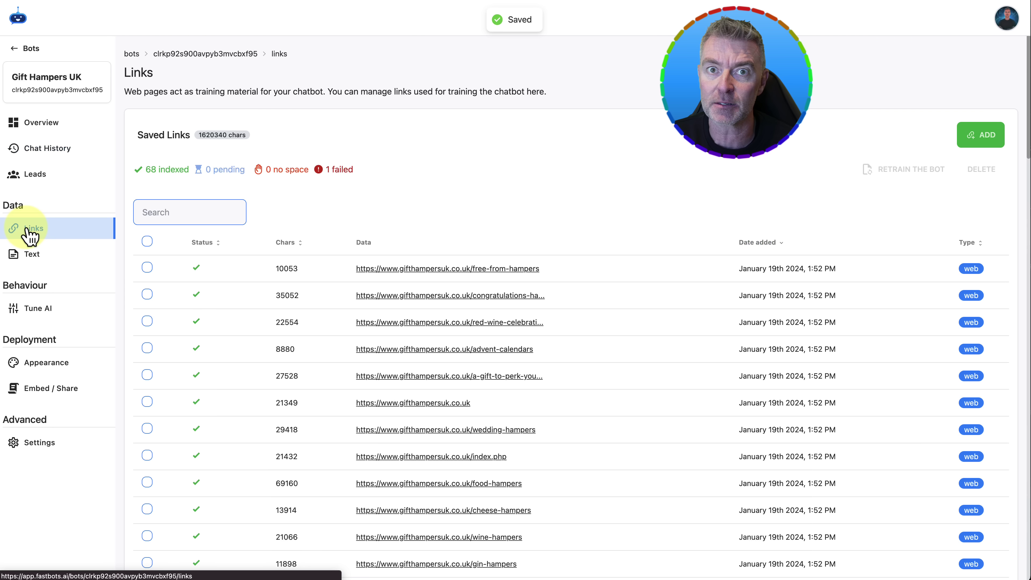
scroll(613, 380, "down", 5)
scroll(614, 378, "down", 8)
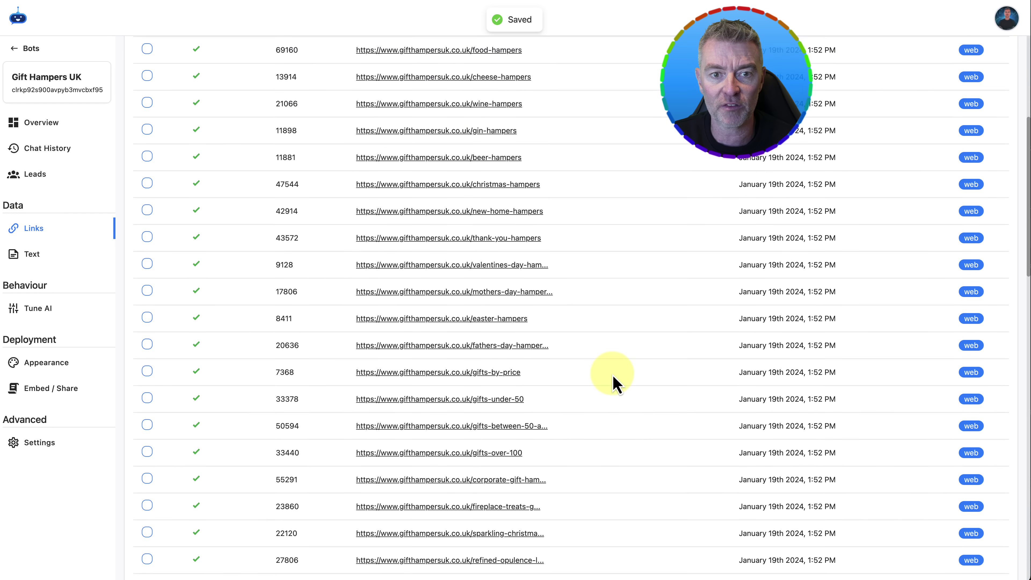
scroll(614, 379, "up", 10)
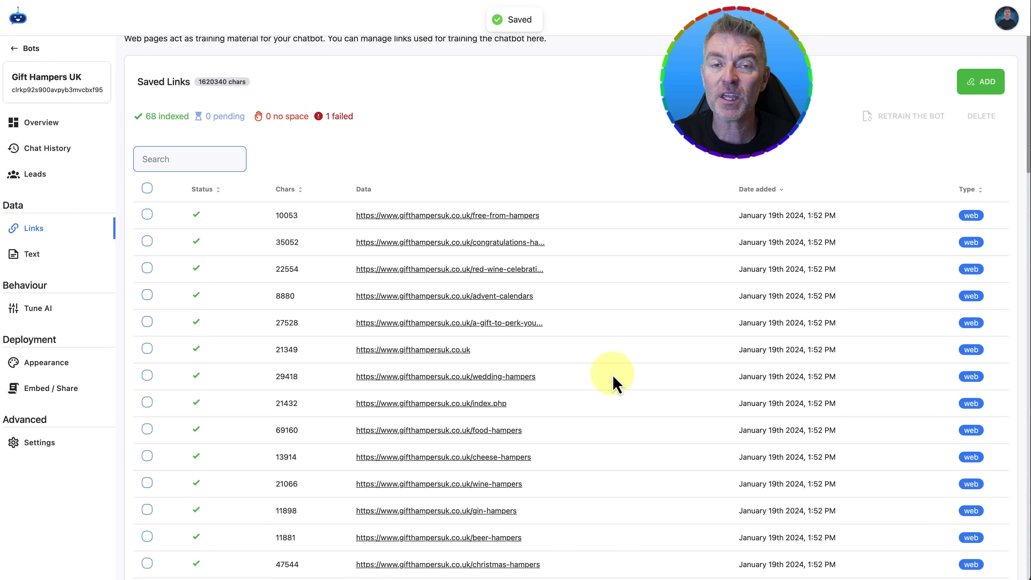
- Enter "Question: What day can I have the hamper delivered?" as text training content, correcting the spelling of "delivered"
left_click(32, 257)
left_click(214, 134)
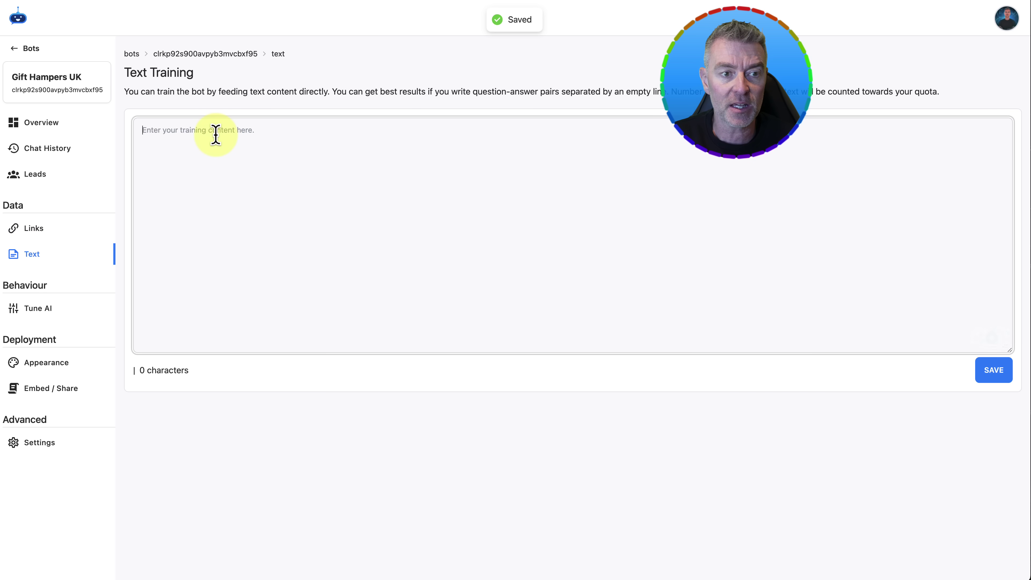
type("Questions")
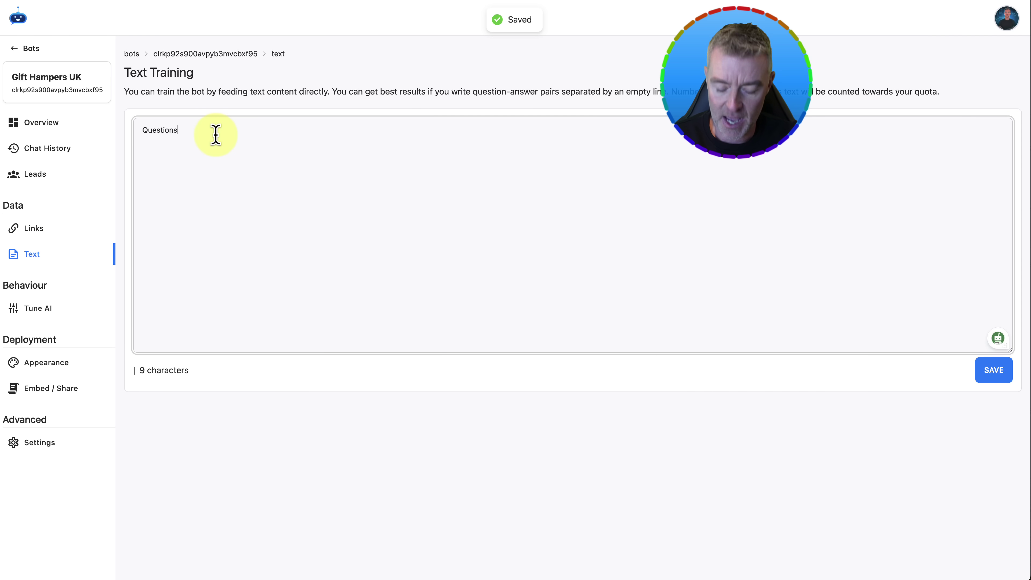
key("BackSpace")
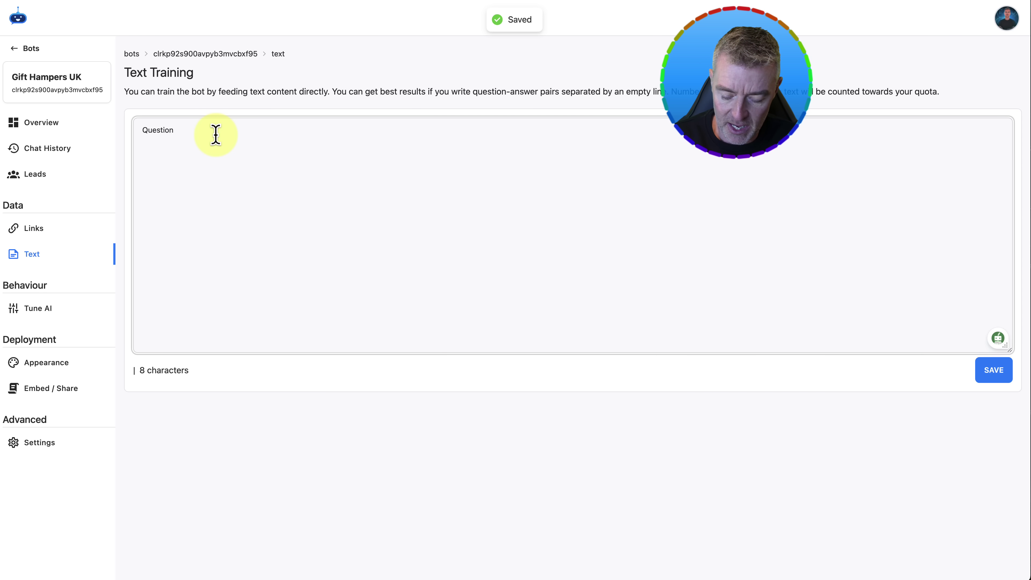
type(": W")
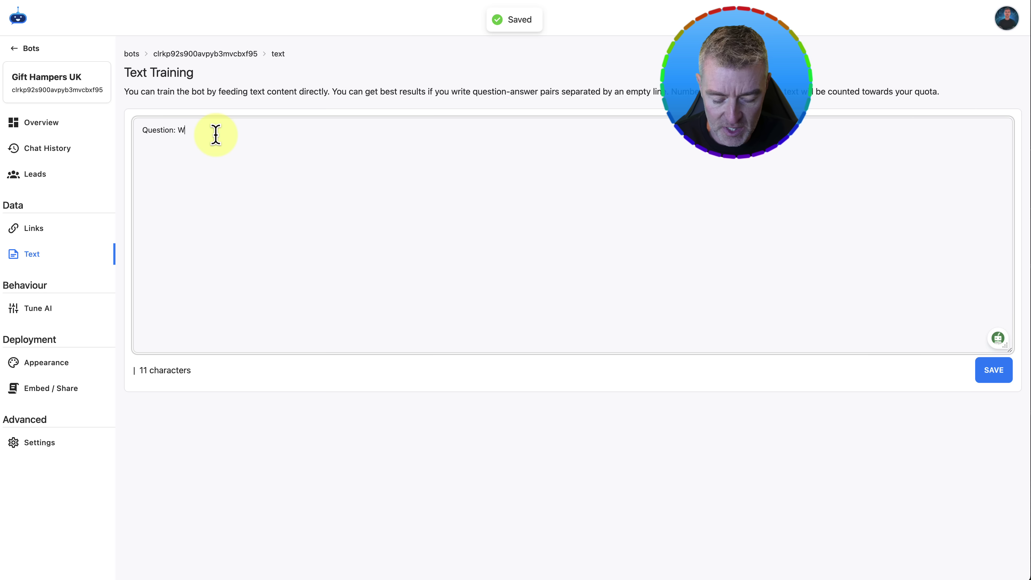
type("hat day can I ha")
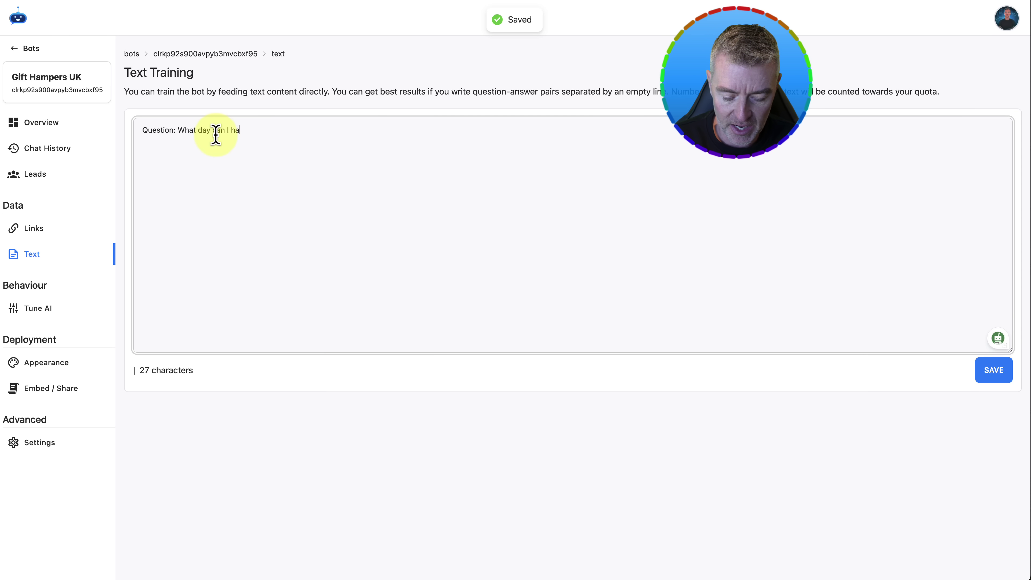
type("ve the hamper deivered?")
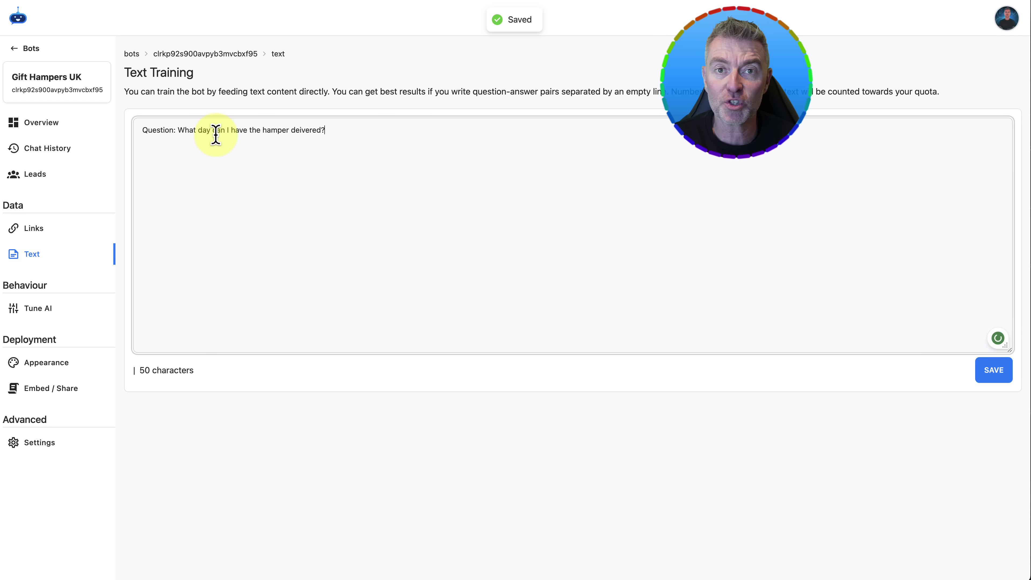
mouse_move(302, 130)
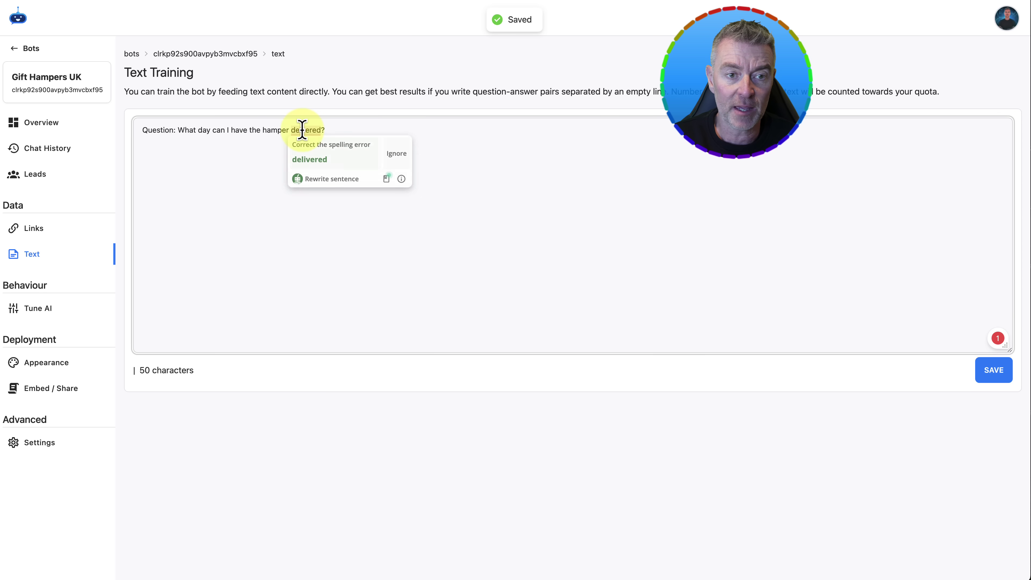
left_click(310, 160)
- Add a line beneath the training question reading "Answer: We delivery on We"
key("Return")
type("A")
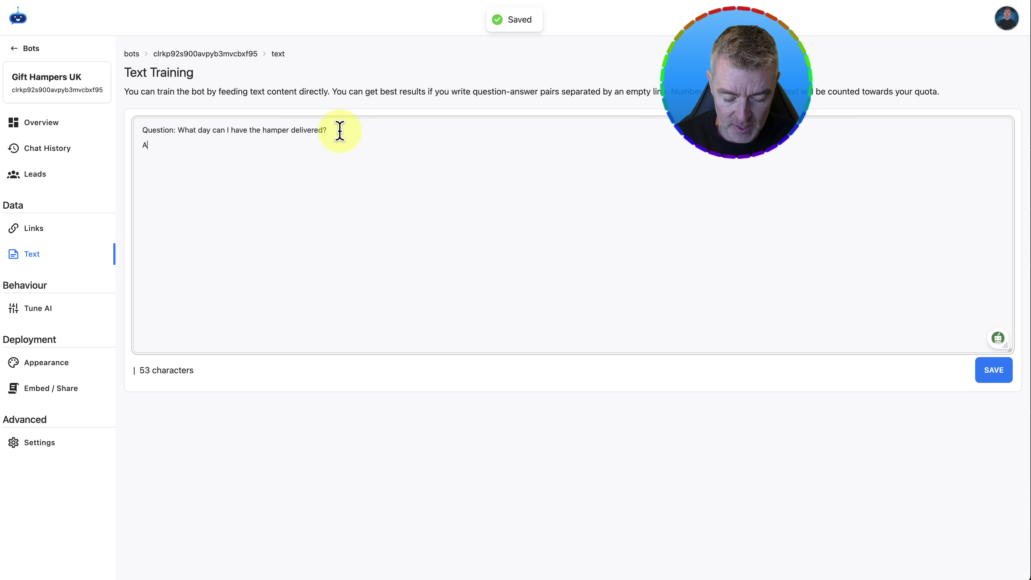
type("nswer: We d")
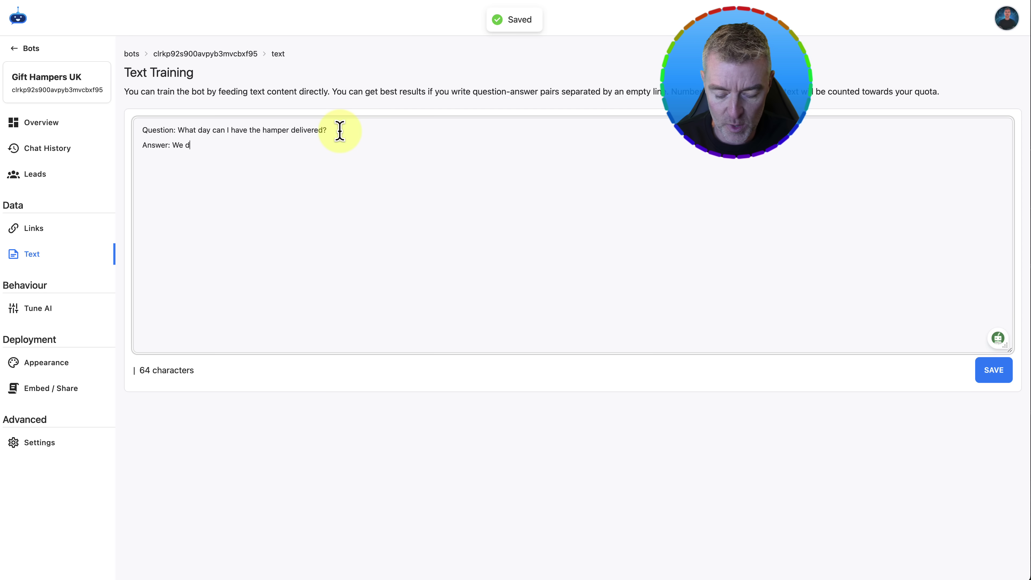
type("elivery on We")
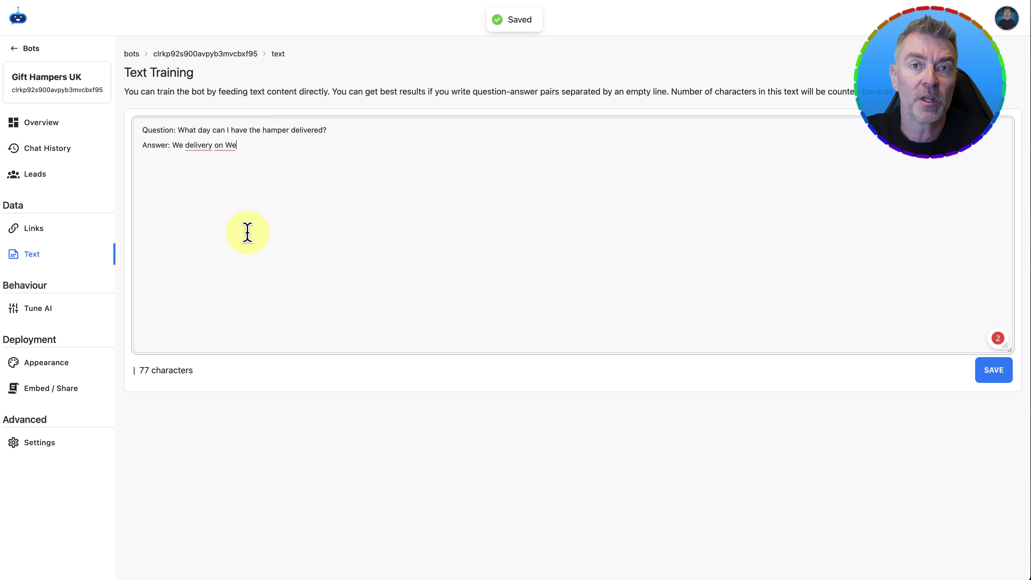
- Return to the bot's overview, and view the top of the FastBots website's home page
left_click(55, 126)
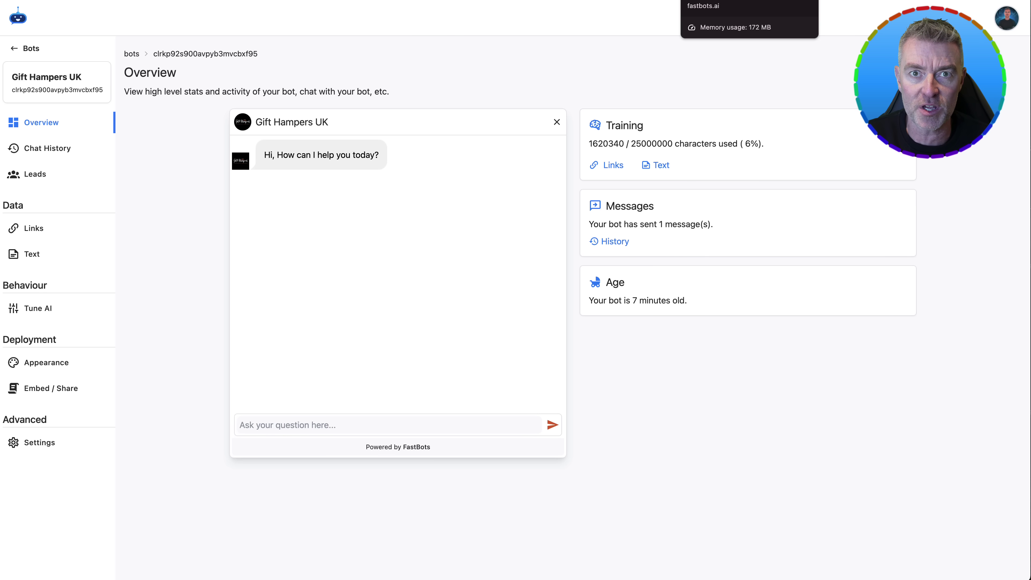
left_click(722, 0)
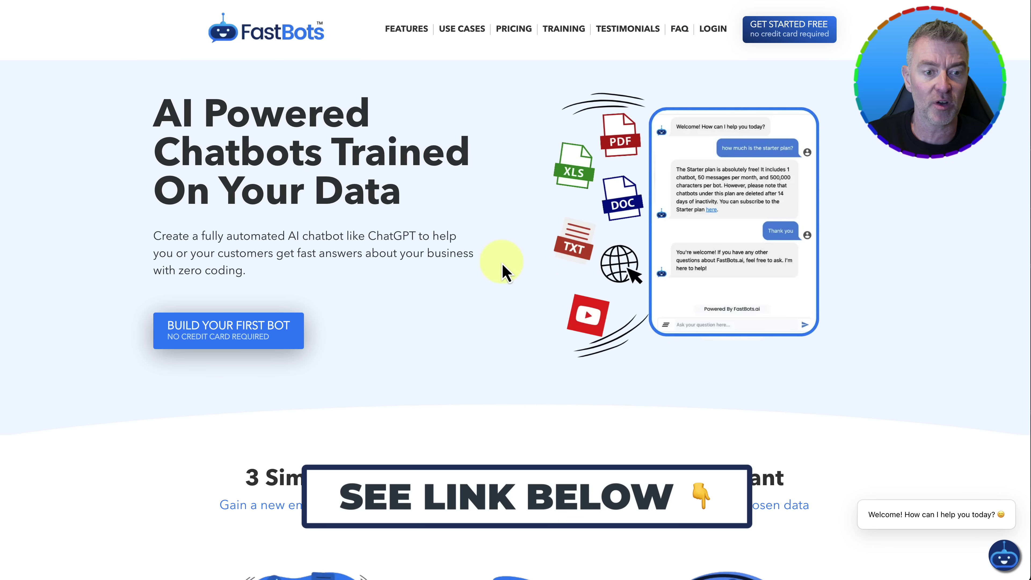
scroll(503, 264, "down", 2)
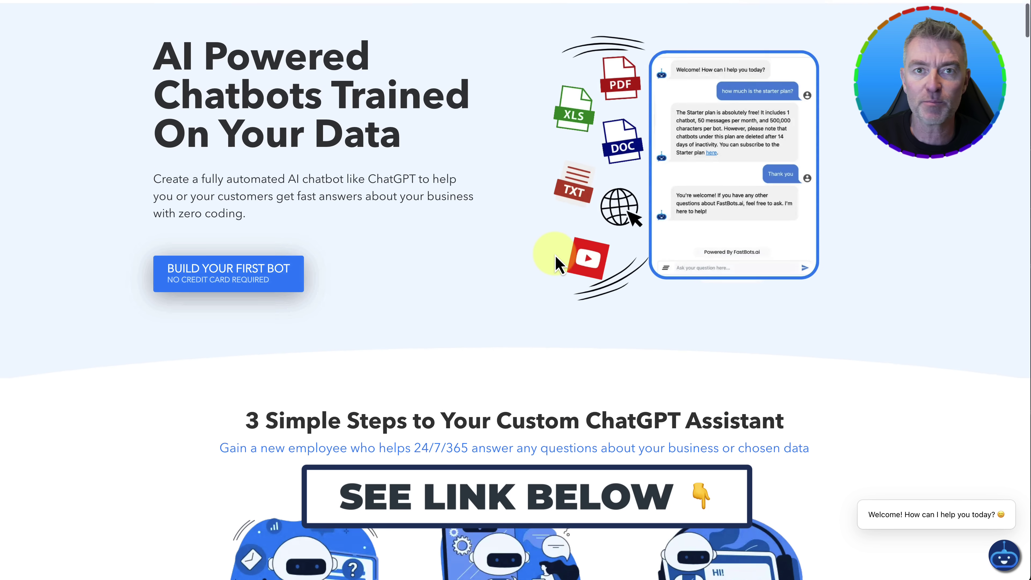
scroll(556, 257, "up", 2)
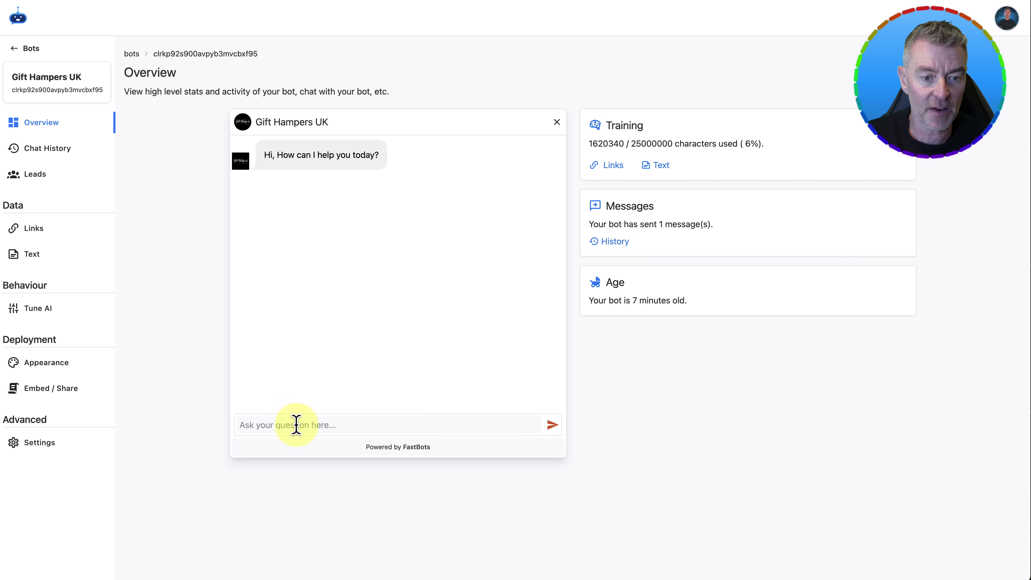
- Ask the chatbot in the overview "Do you have any hampers for vegans?" and open the purchase link of a recommended vegan hamper
left_click(287, 429)
type("Do you have any hampers for vegans?")
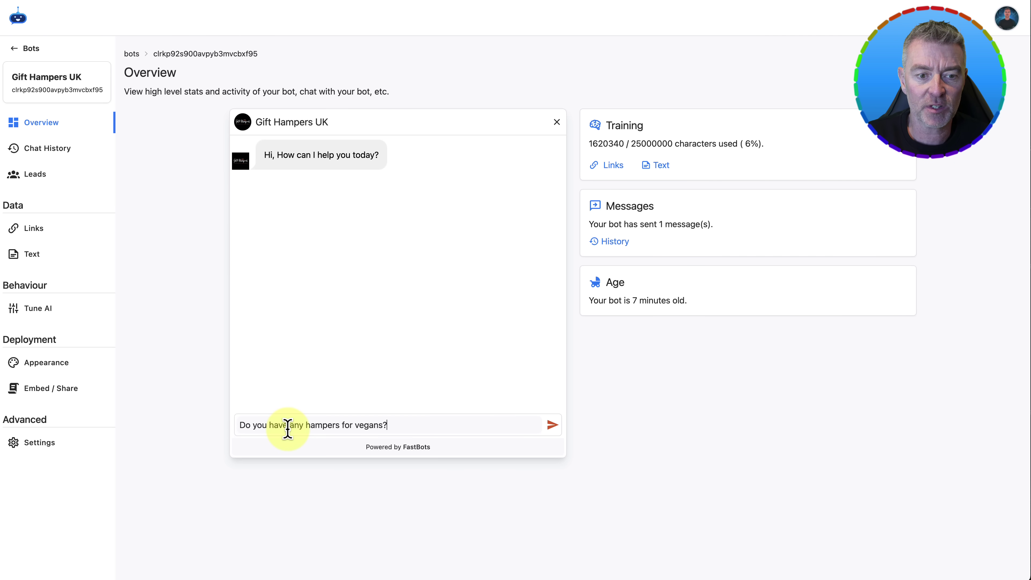
key("Return")
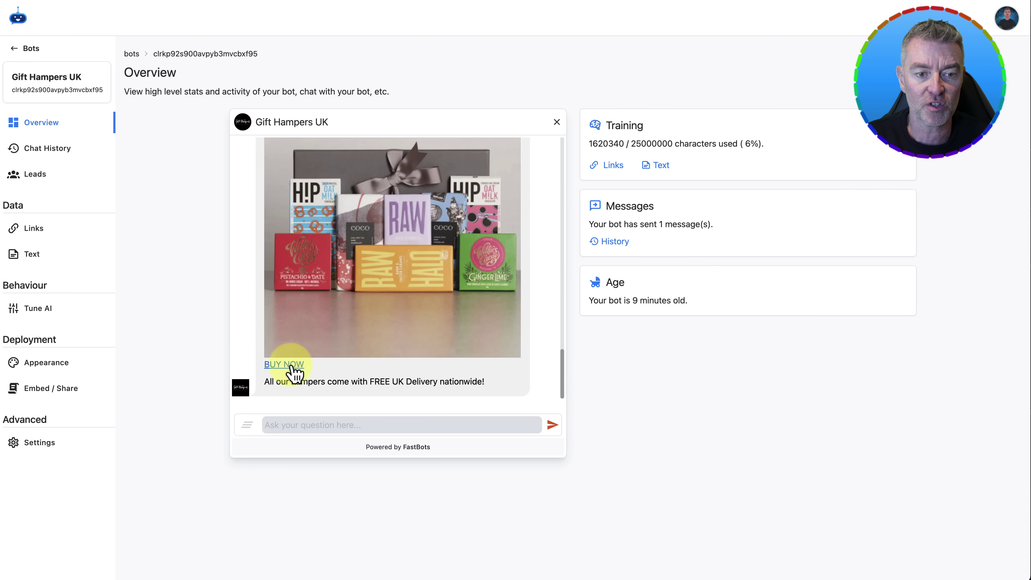
left_click(291, 367)
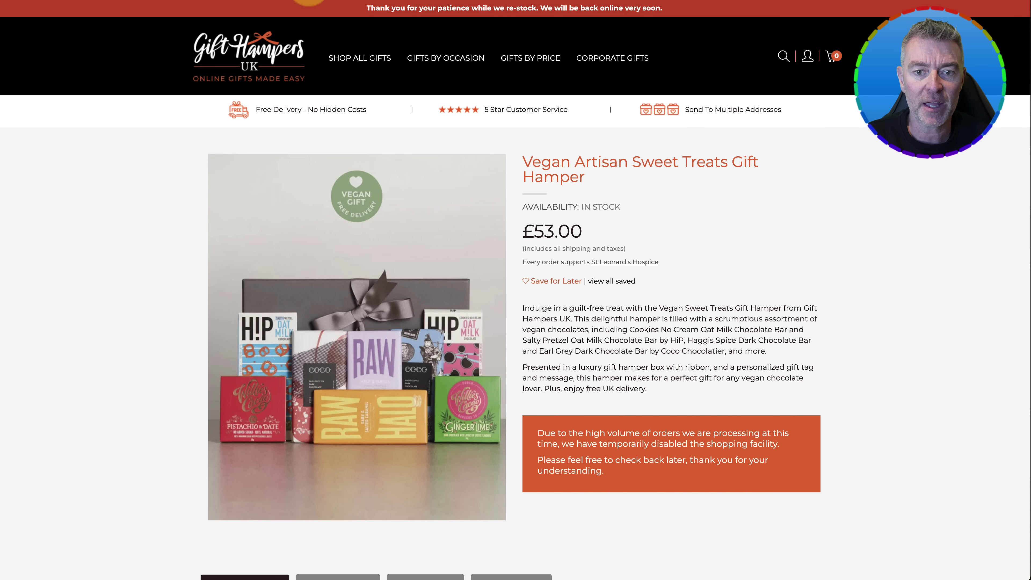